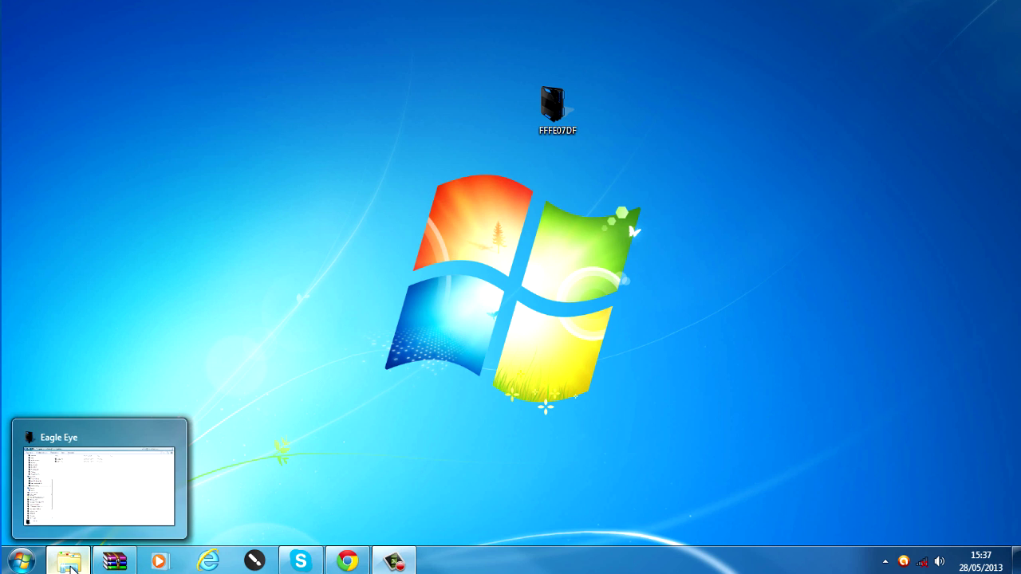
Step: Switch to the Eagle Eye folder on Local Disk (F:) and open its VIDEO_TS subfolder
click(70, 565)
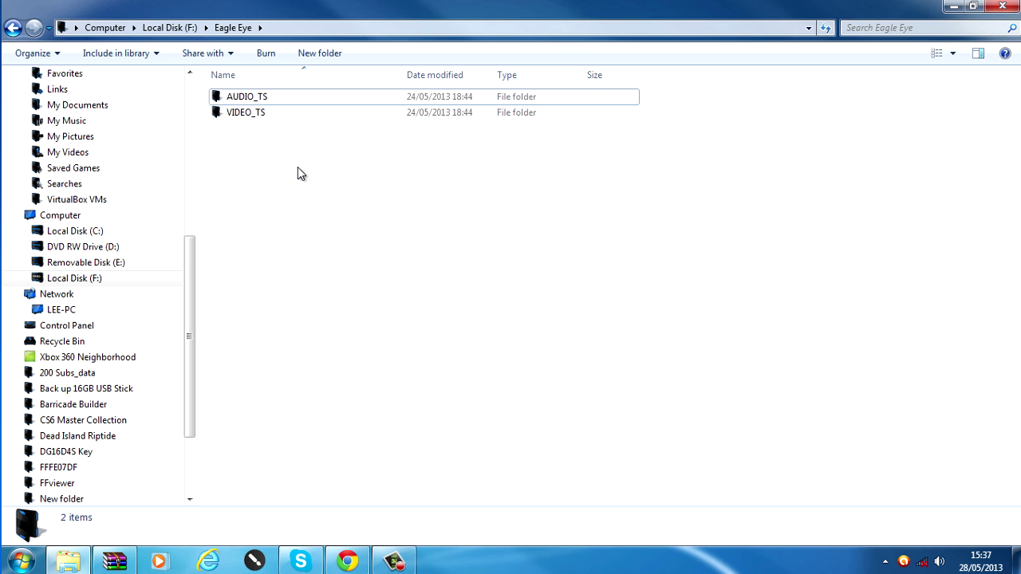
click(261, 115)
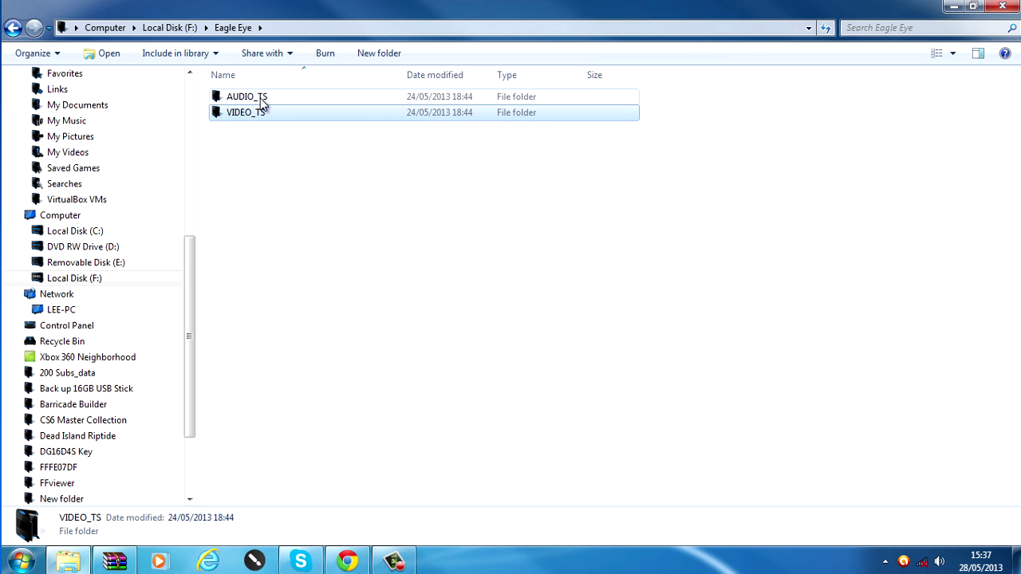
drag(262, 86, 287, 213)
click(322, 142)
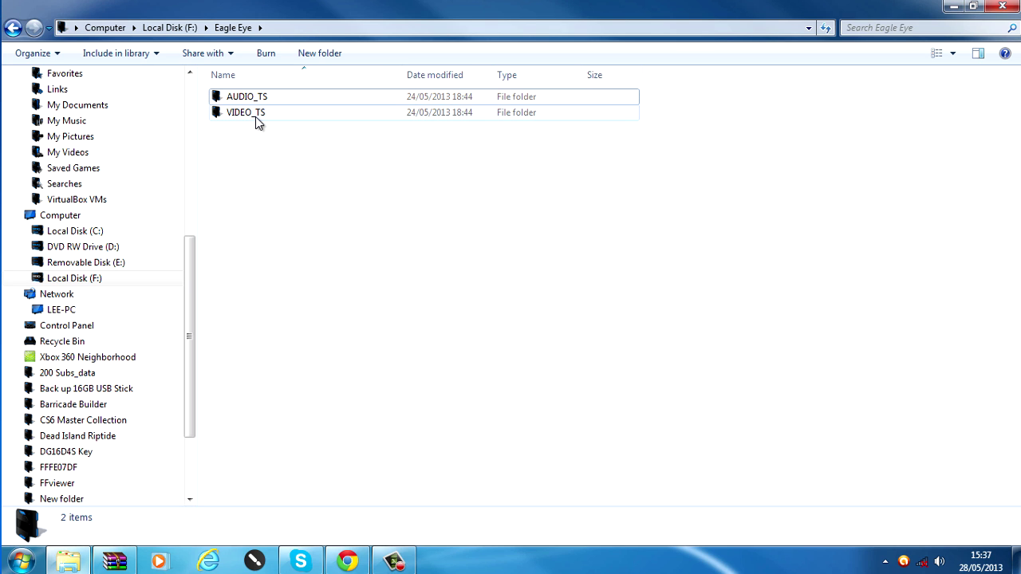
double_click(256, 116)
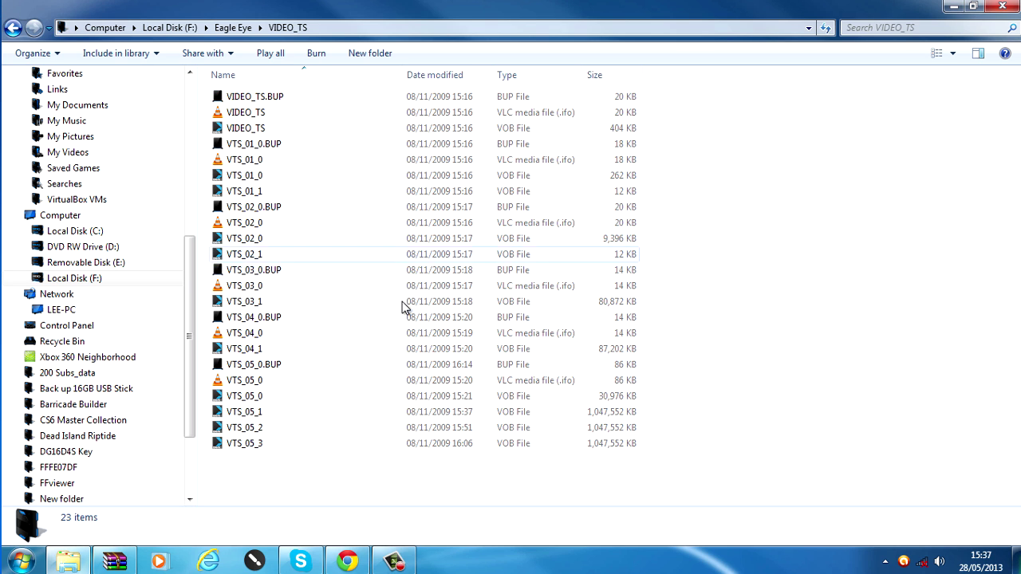
Step: Examine the main movie files by selecting VTS_05_0 through VTS_05_3 as a group, and clear the selection
click(288, 412)
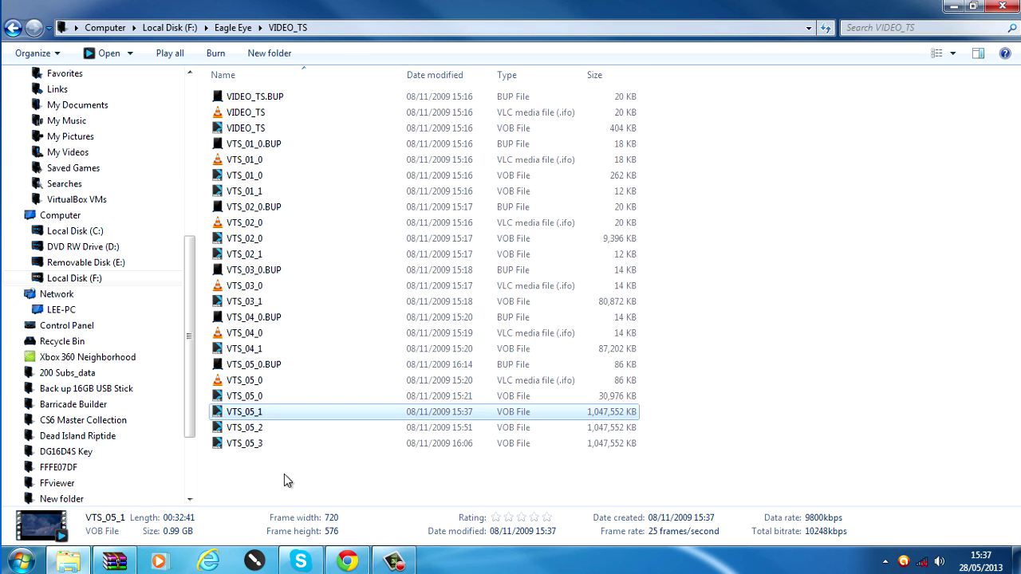
drag(287, 481, 388, 398)
drag(252, 472, 367, 398)
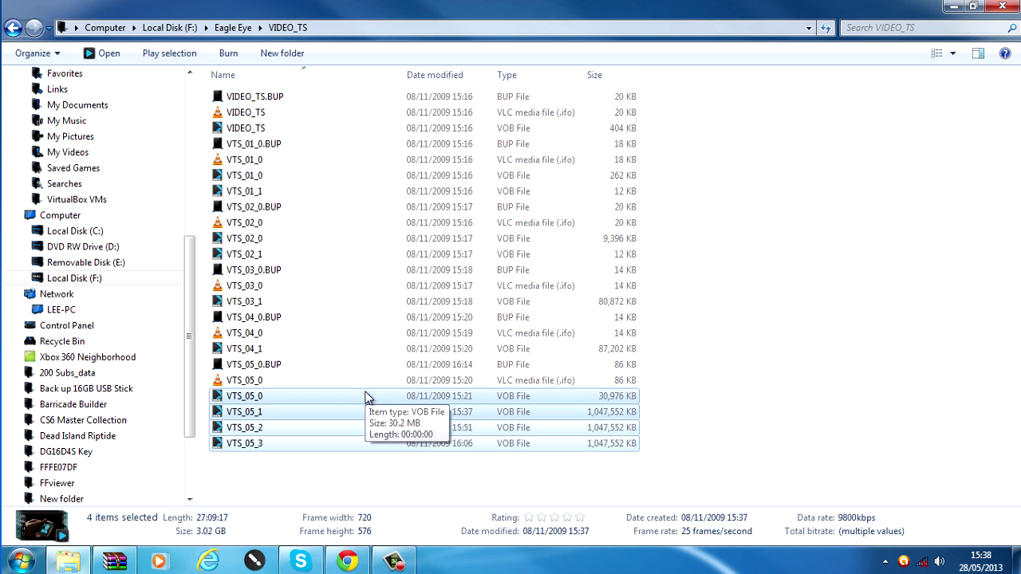
click(314, 485)
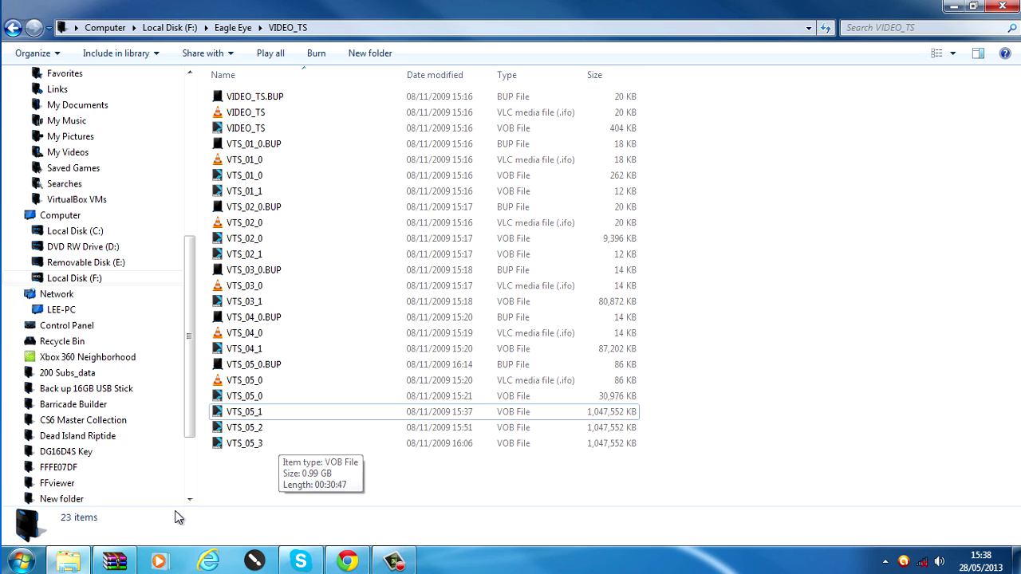
Step: Search the installed programs for VOB and launch Convert VOB to AVI
click(20, 561)
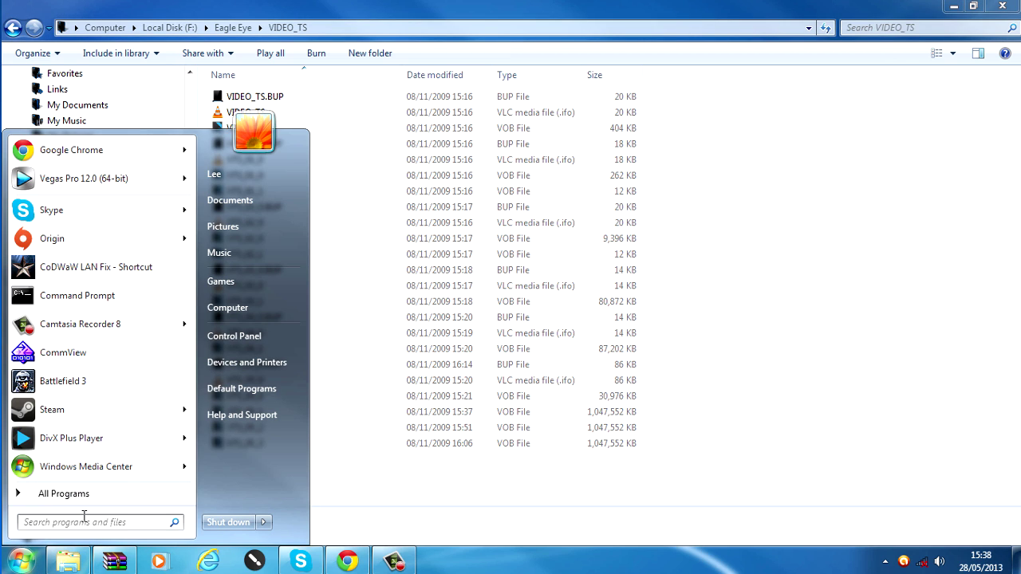
text(VO)
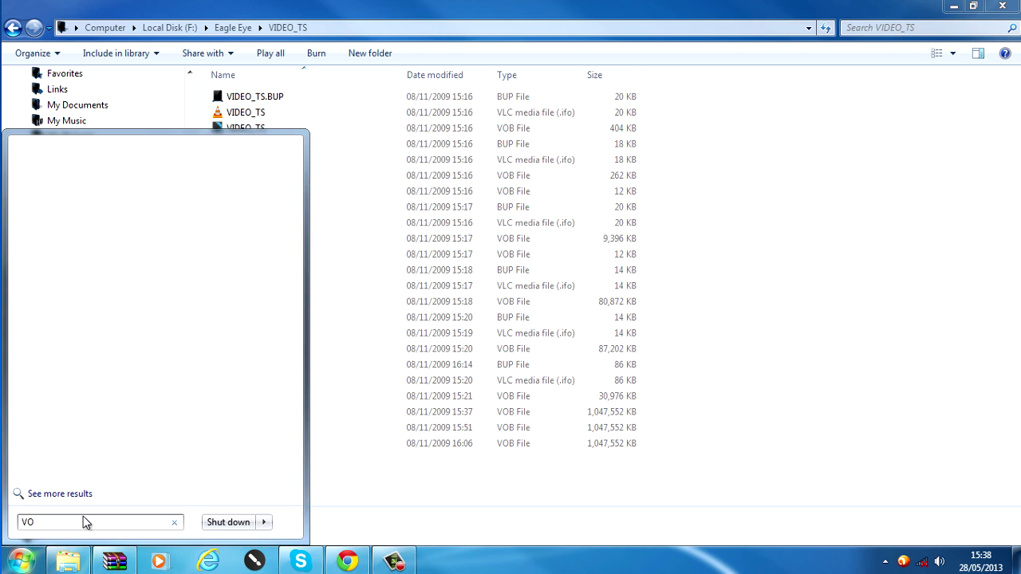
text(B)
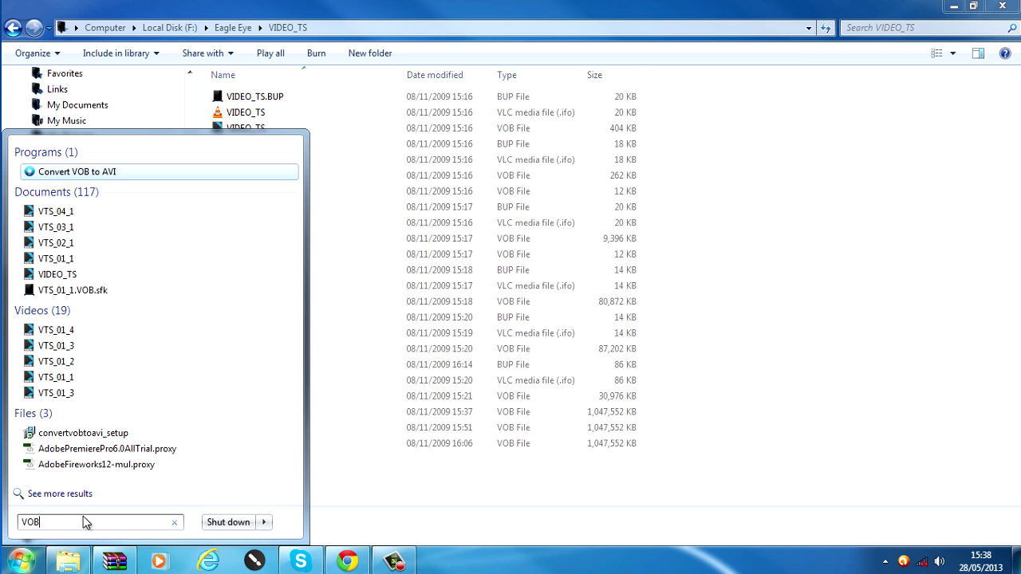
click(69, 171)
drag(309, 142, 452, 142)
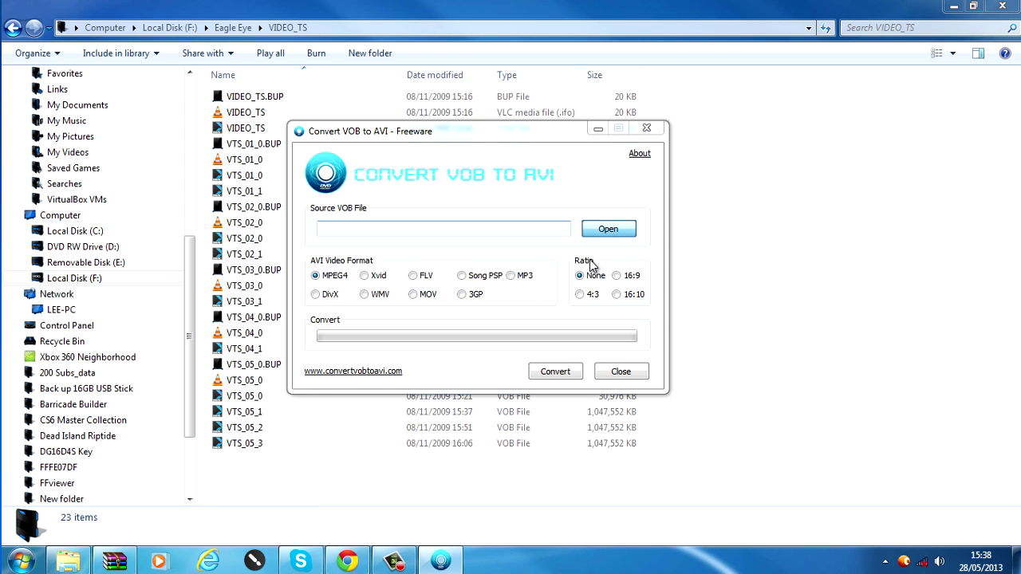
Step: Load VTS_05_1 from the Eagle Eye VIDEO_TS folder as the source VOB file
click(608, 231)
scroll(692, 279, down, 1)
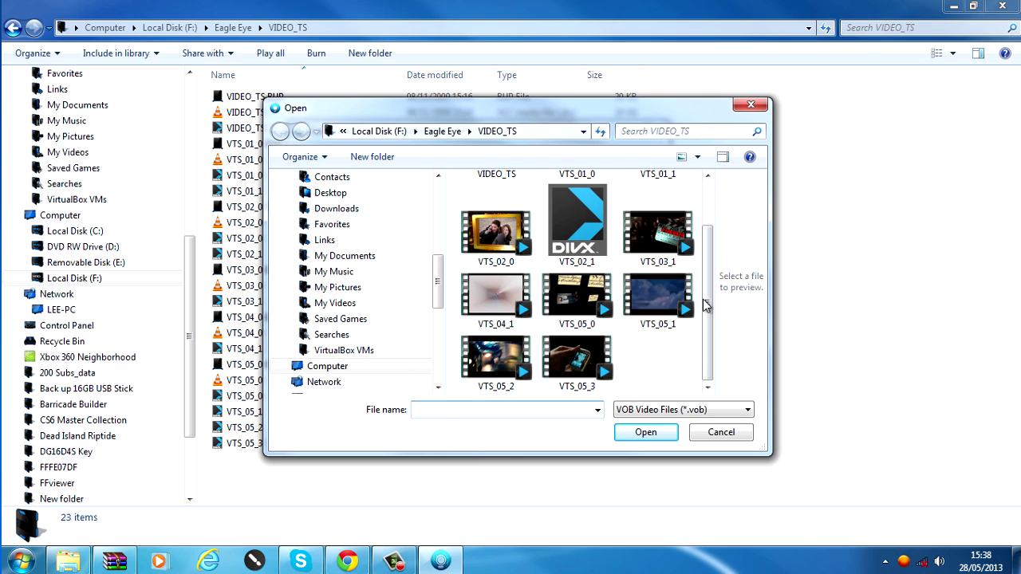
click(657, 302)
click(646, 432)
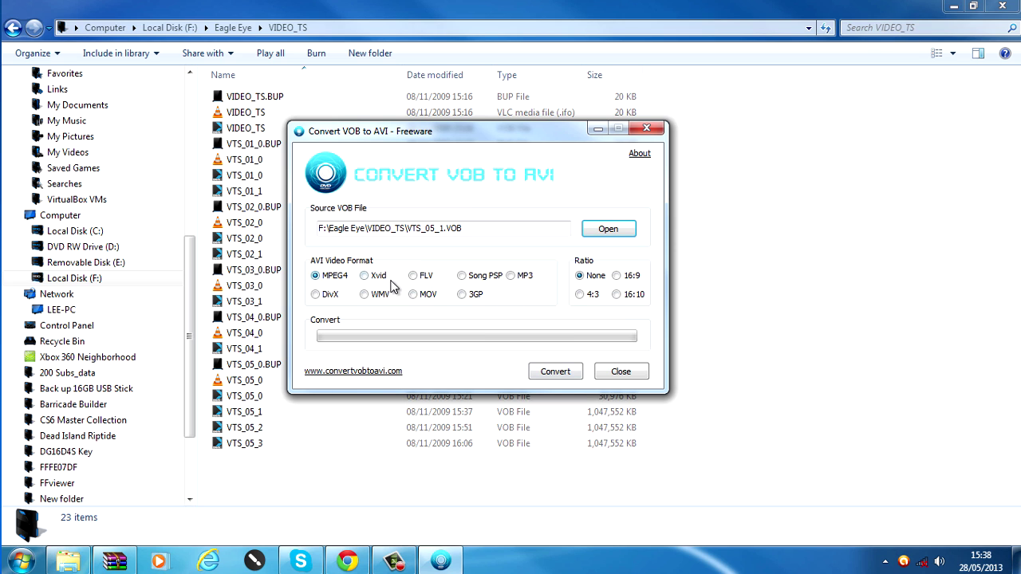
Step: Try alternative output video formats, including WMV, and set the format back to MPEG4
click(363, 276)
click(427, 277)
click(368, 295)
click(333, 279)
click(333, 297)
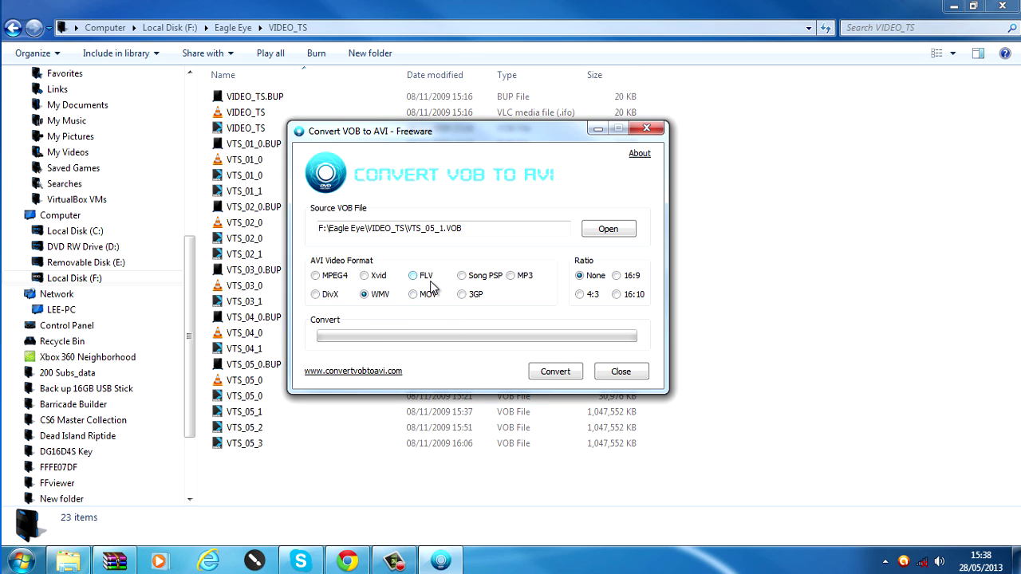
click(428, 297)
click(383, 279)
click(328, 276)
click(429, 113)
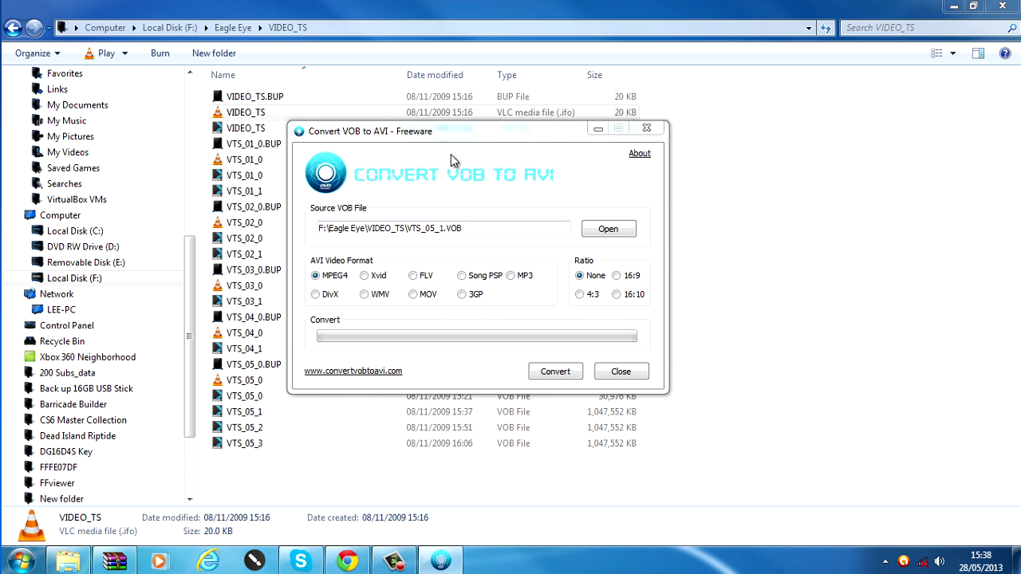
Step: Minimize the converter and close the VIDEO_TS folder window
click(603, 129)
click(745, 173)
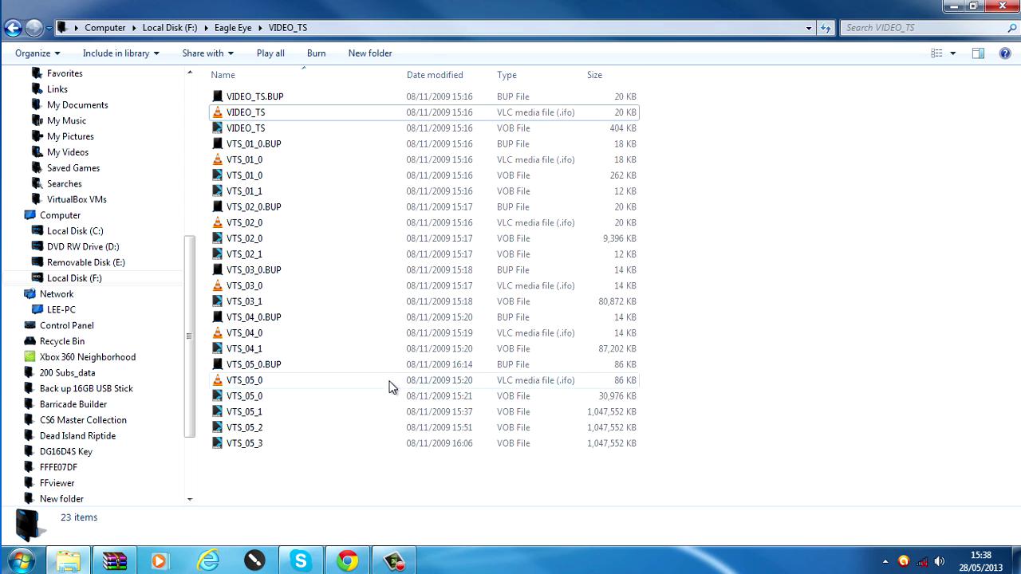
drag(321, 478, 772, 88)
click(968, 213)
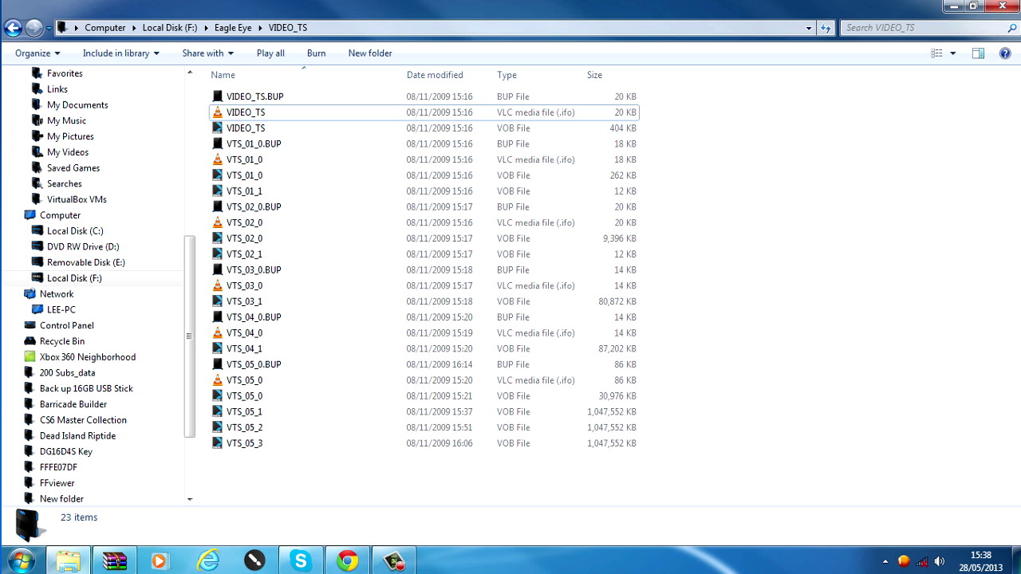
click(1002, 6)
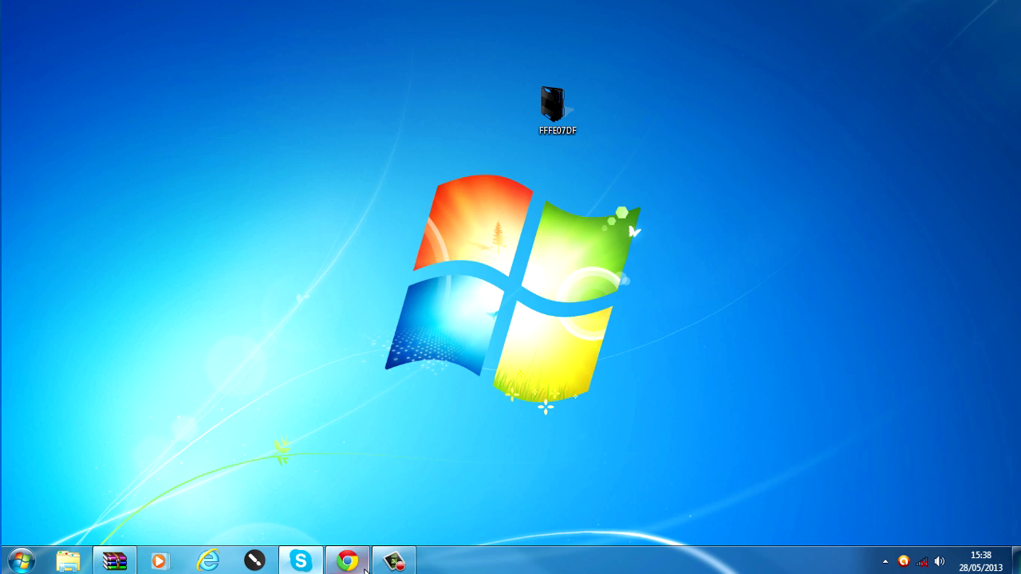
Step: Switch to Chrome and start downloading Optional-Media-Update-12-12-2011.zip from the Xbox 360 Optional Media Update thread
click(347, 560)
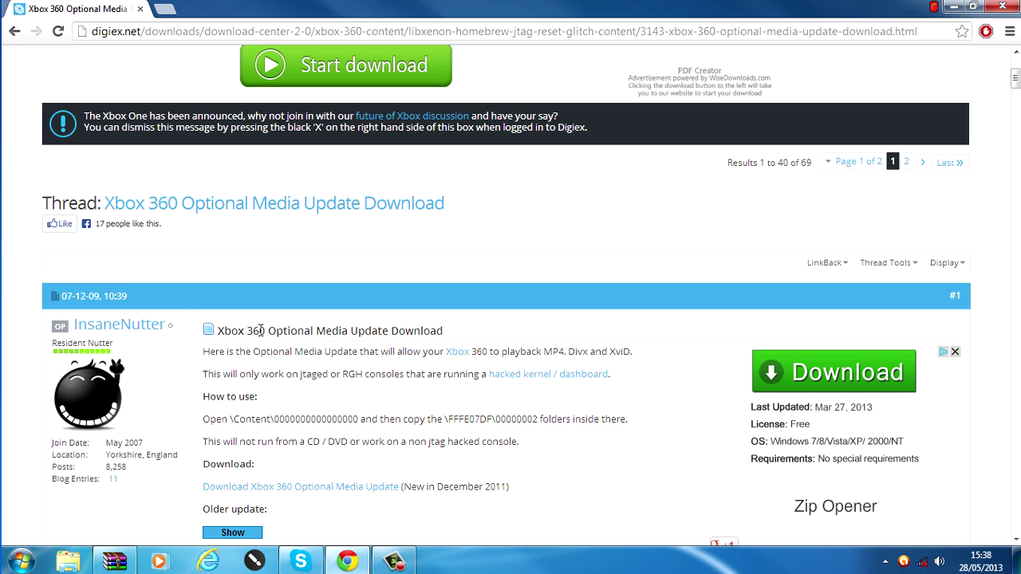
scroll(271, 307, down, 5)
scroll(273, 299, down, 2)
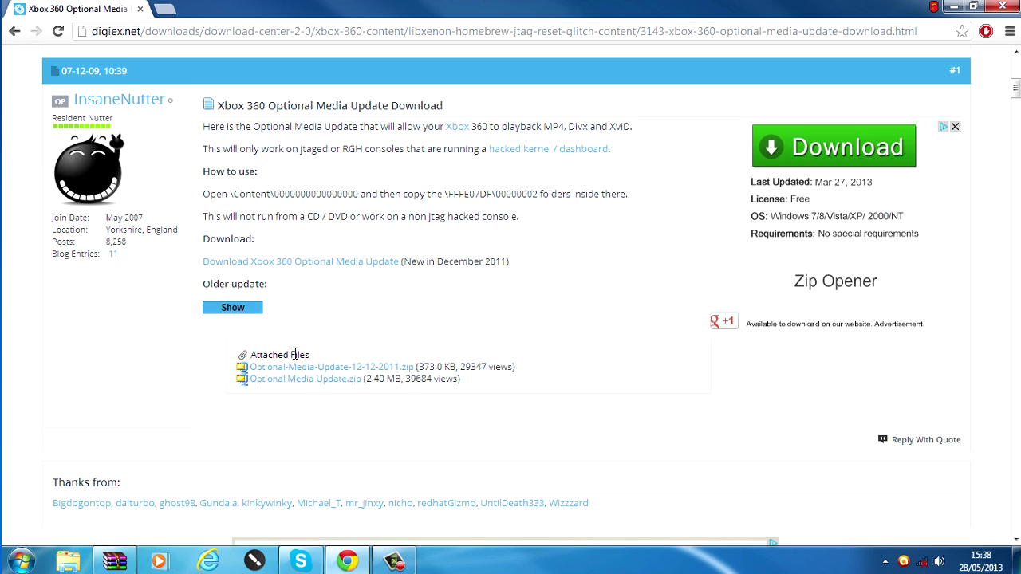
scroll(298, 353, up, 5)
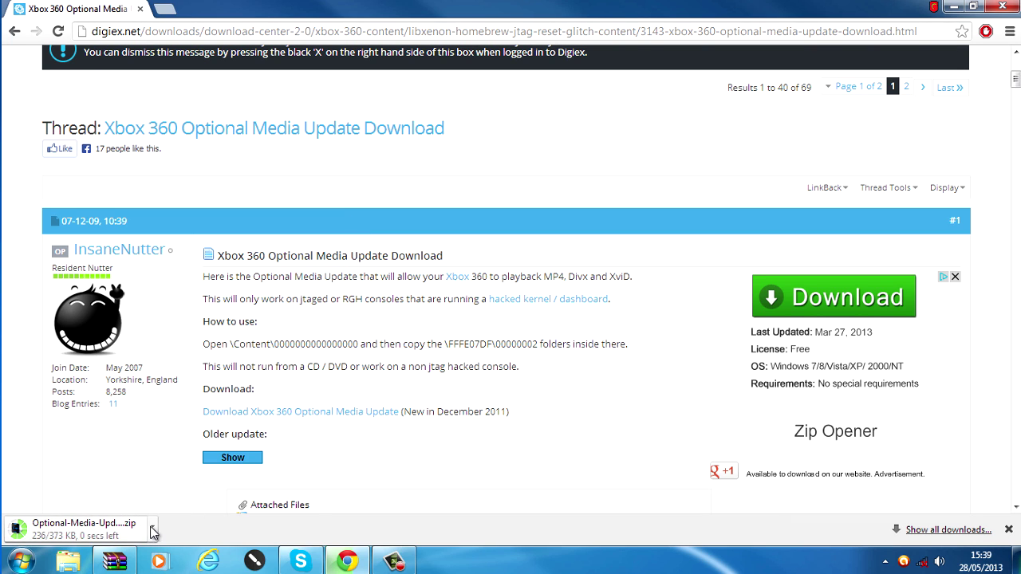
Step: Cancel the running Optional Media Update download and close the browser
click(151, 529)
click(188, 500)
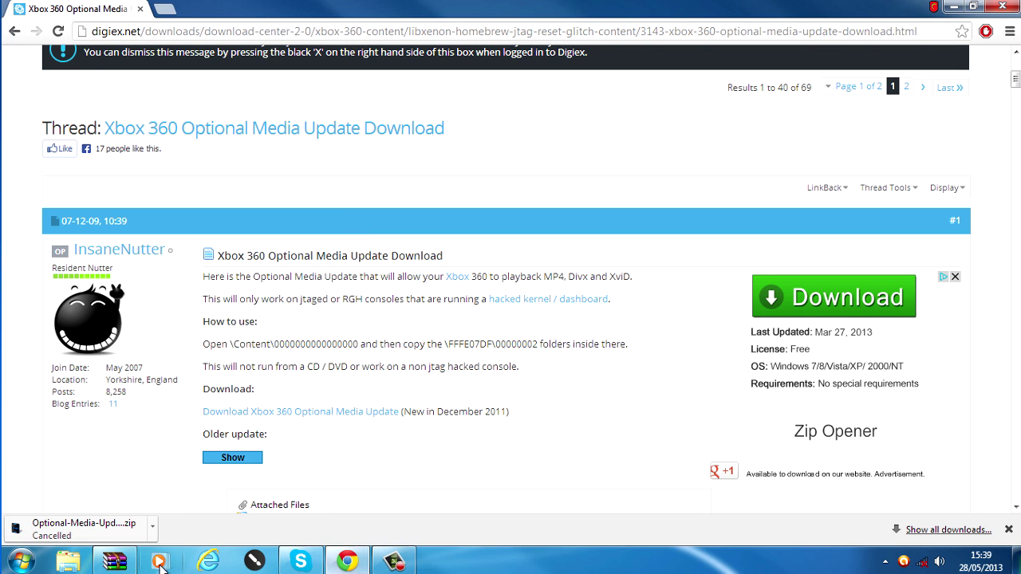
click(1003, 6)
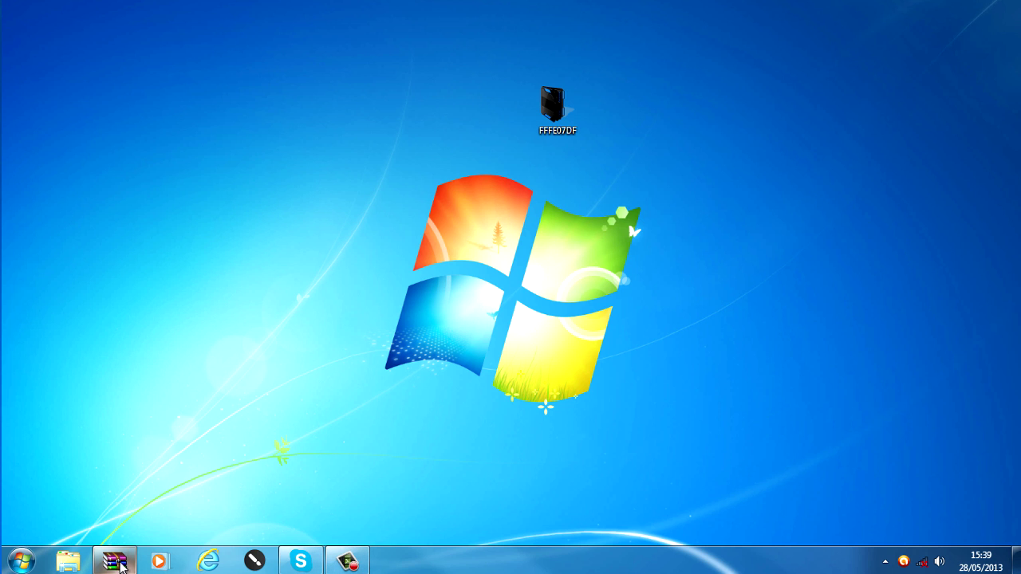
Step: Switch to WinRAR, locate the FFFE07DF folder in the Optional-Media-Update-12-12-2011 (1).zip archive, and close the archive
click(114, 561)
drag(565, 69, 895, 91)
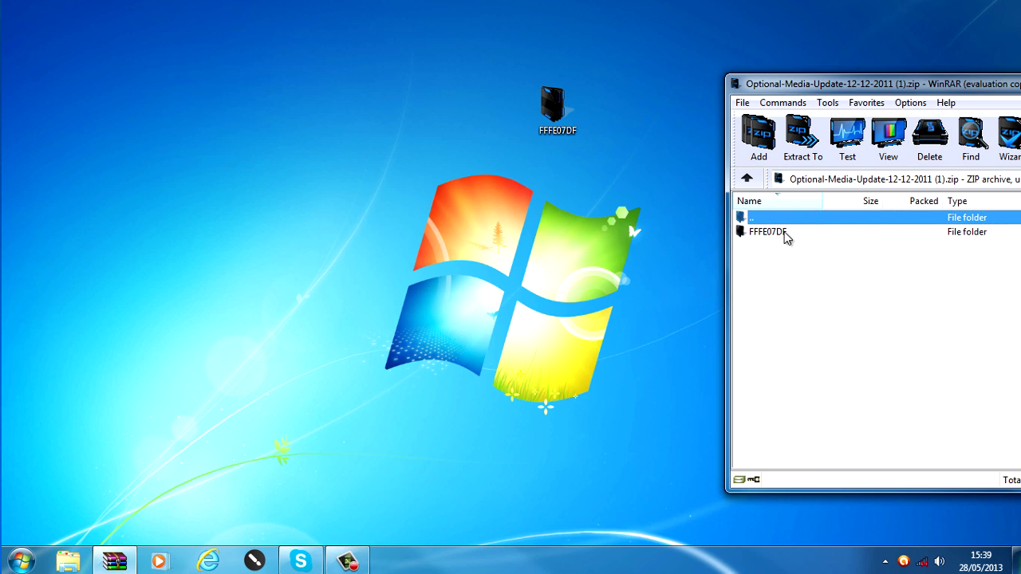
click(754, 234)
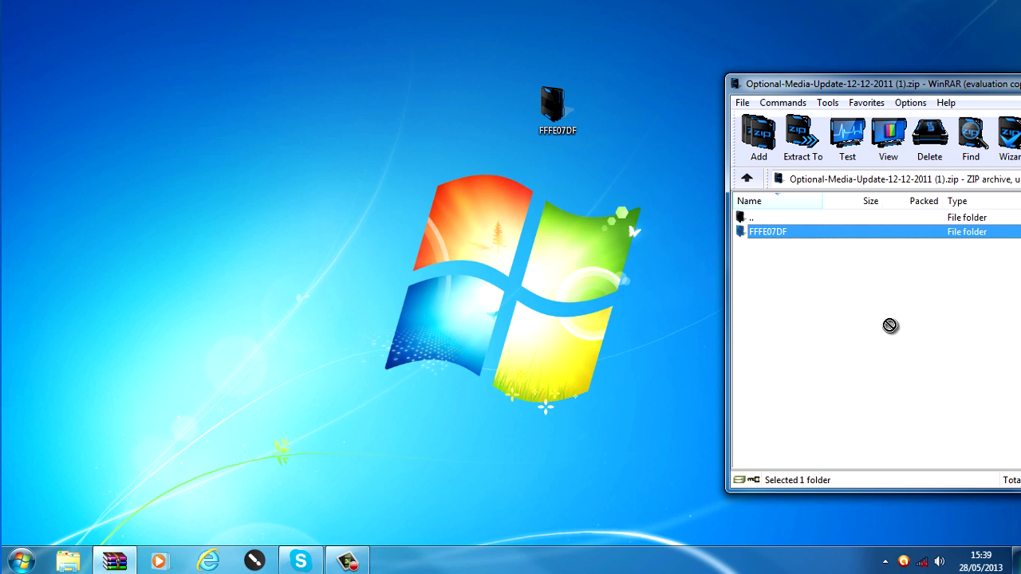
click(558, 108)
drag(750, 84, 404, 142)
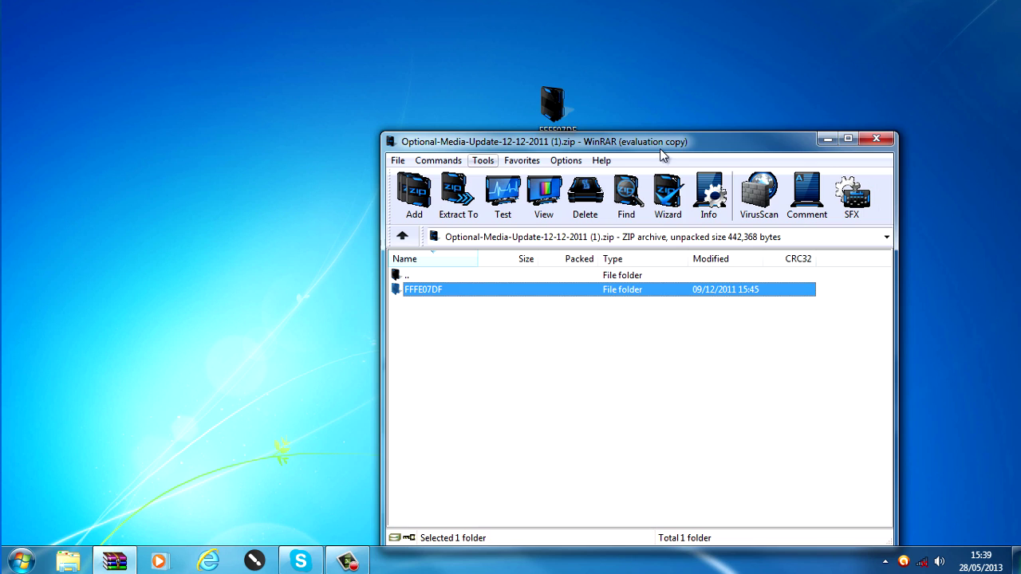
click(876, 139)
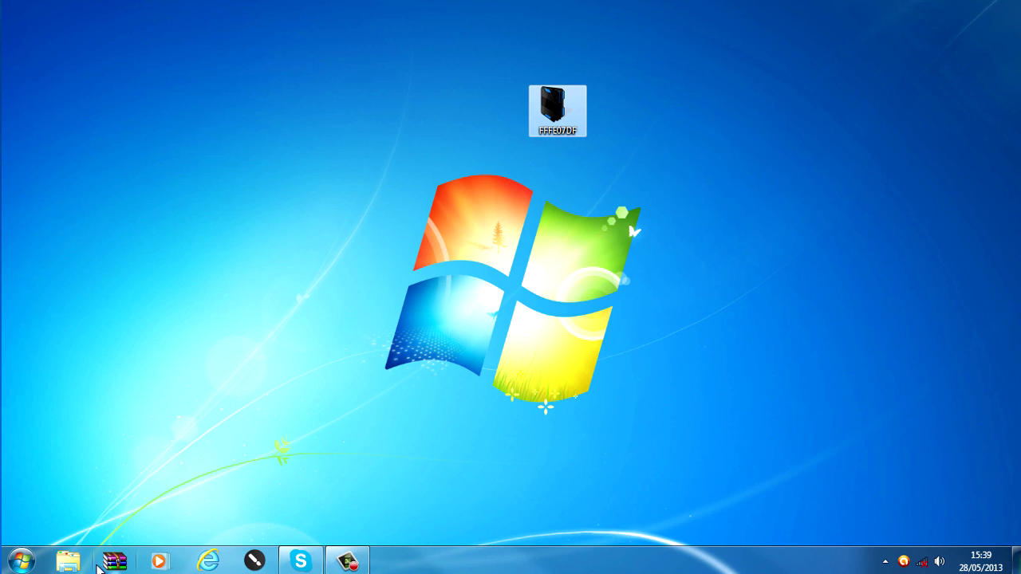
Step: Search the installed programs for "file", launch FileZilla, and connect to the saved Jtag site
click(20, 561)
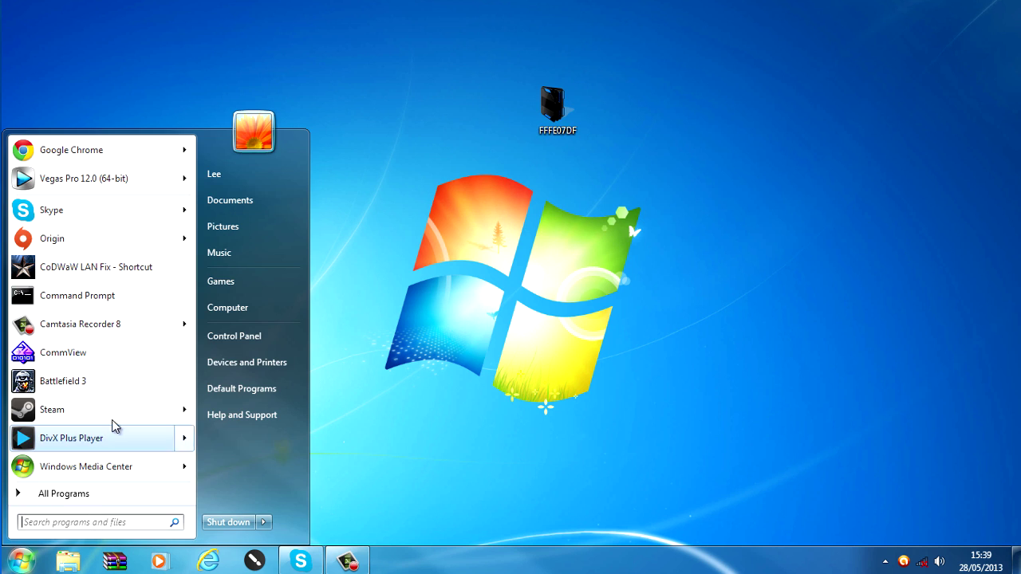
click(568, 128)
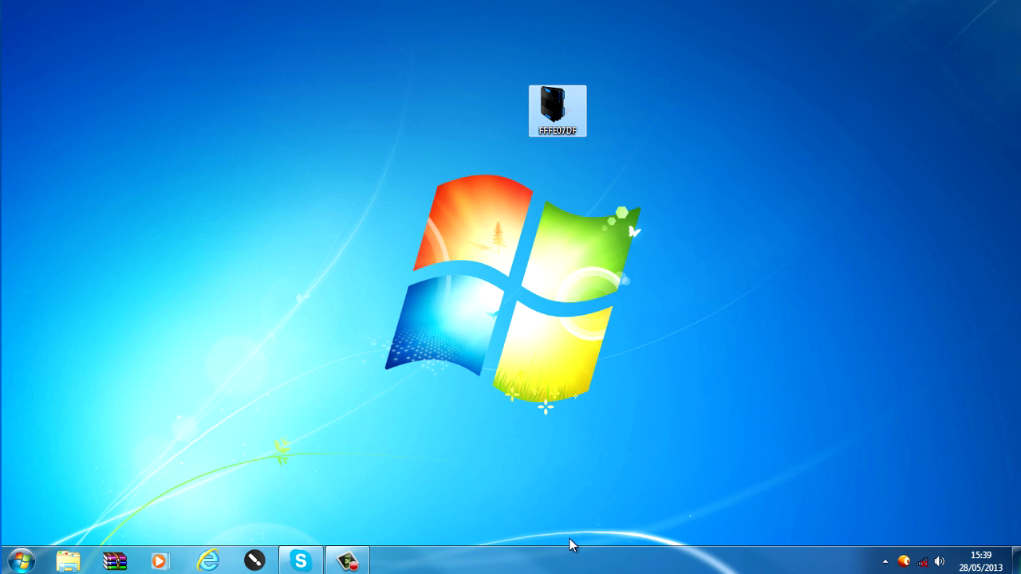
click(24, 561)
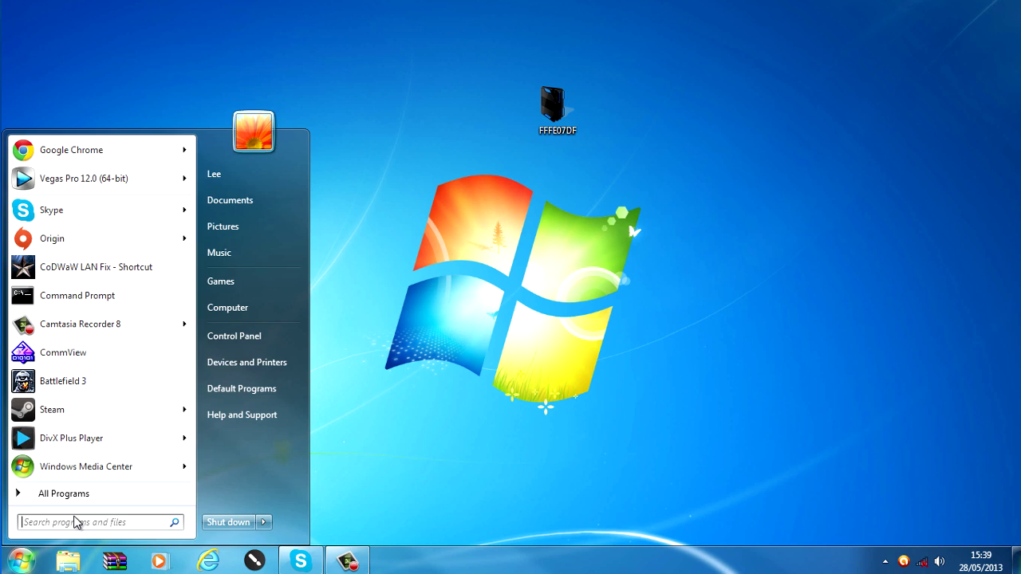
text(file)
key(Return)
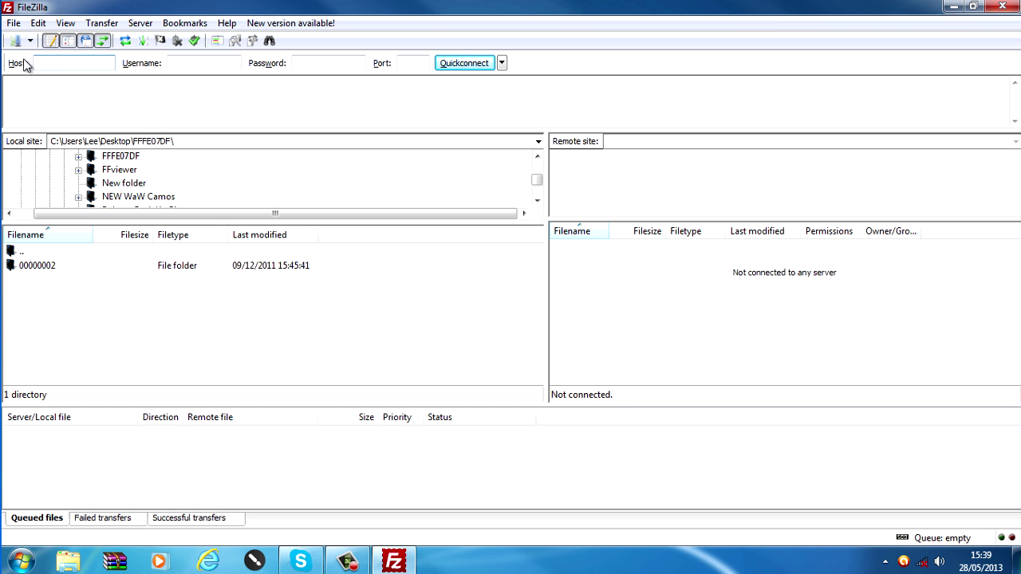
click(30, 41)
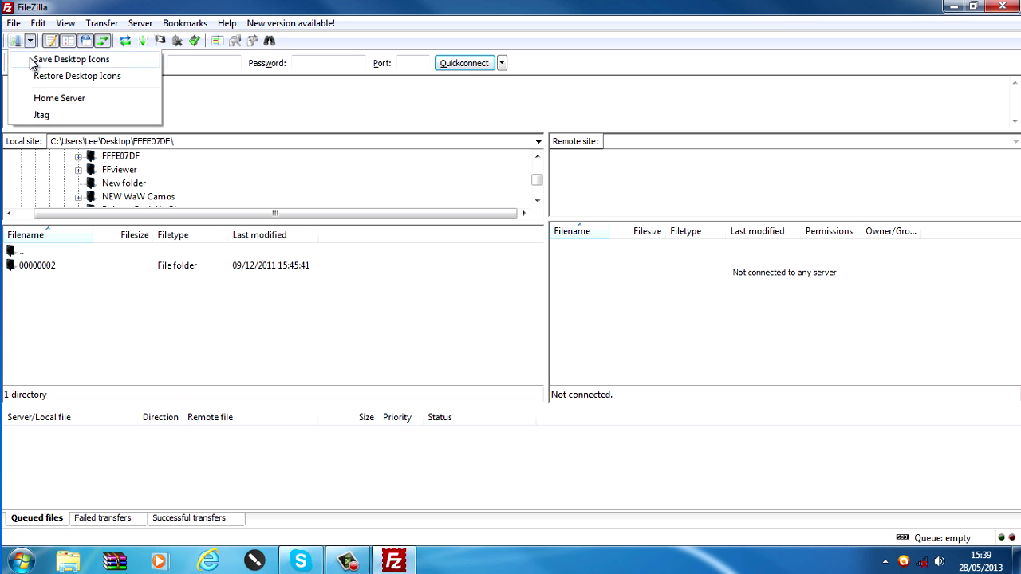
click(41, 116)
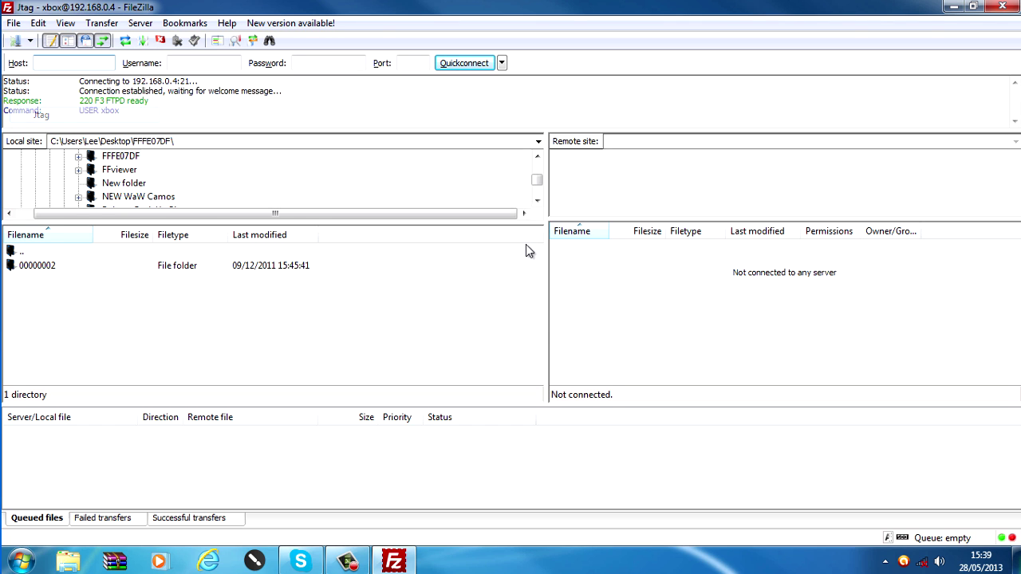
double_click(32, 251)
click(624, 372)
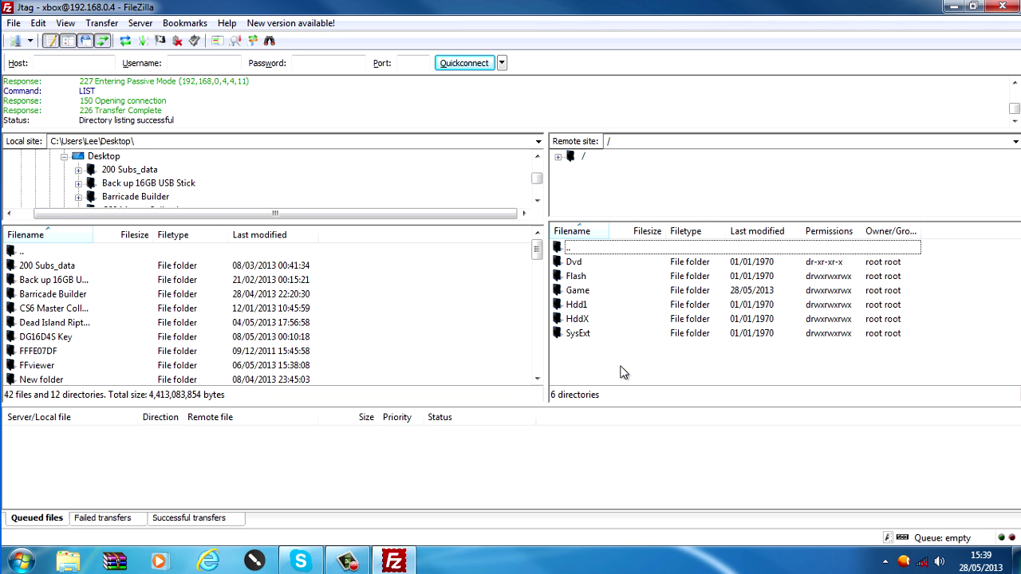
double_click(579, 307)
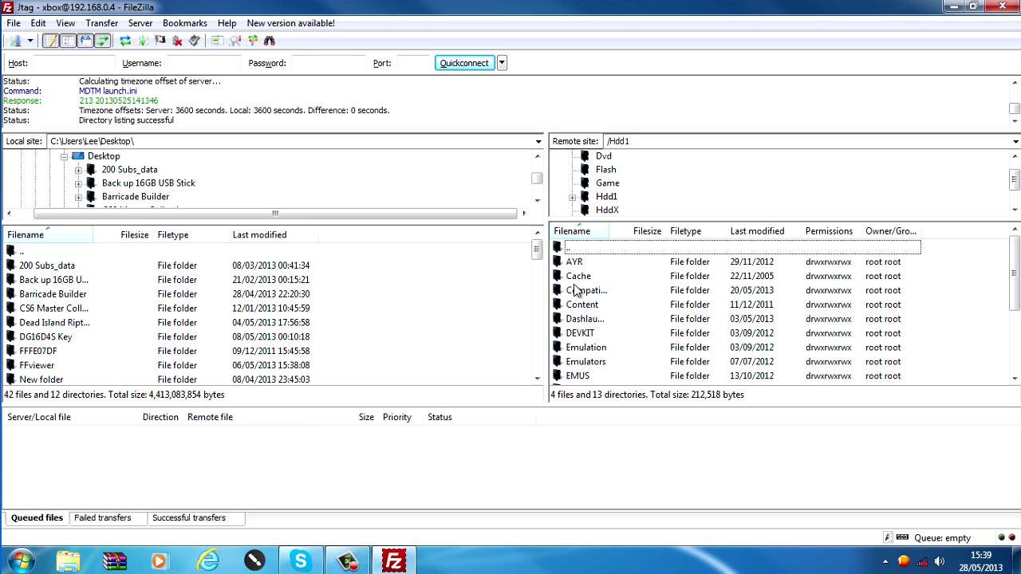
click(587, 308)
double_click(588, 307)
double_click(594, 263)
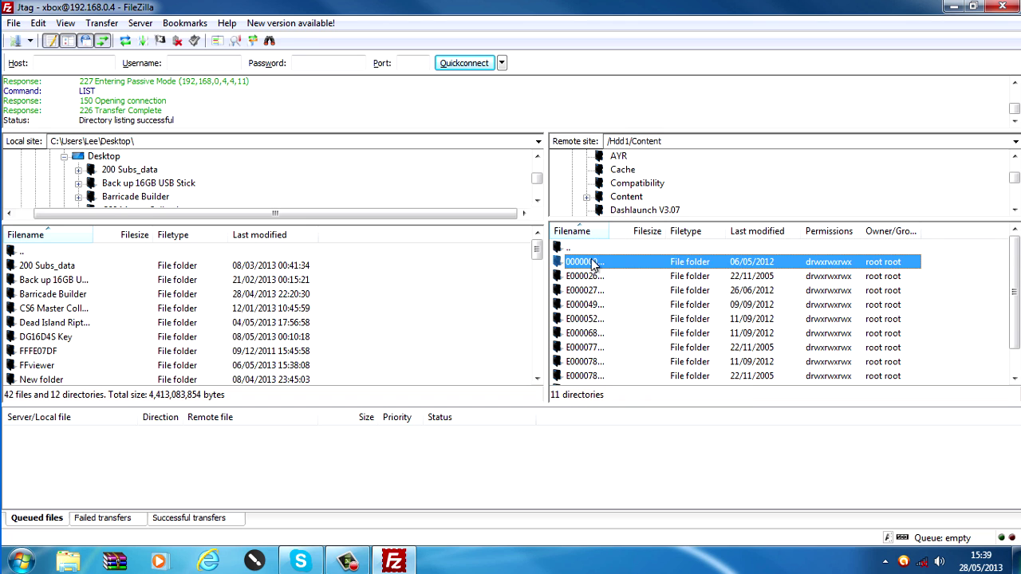
scroll(1007, 263, down, 2)
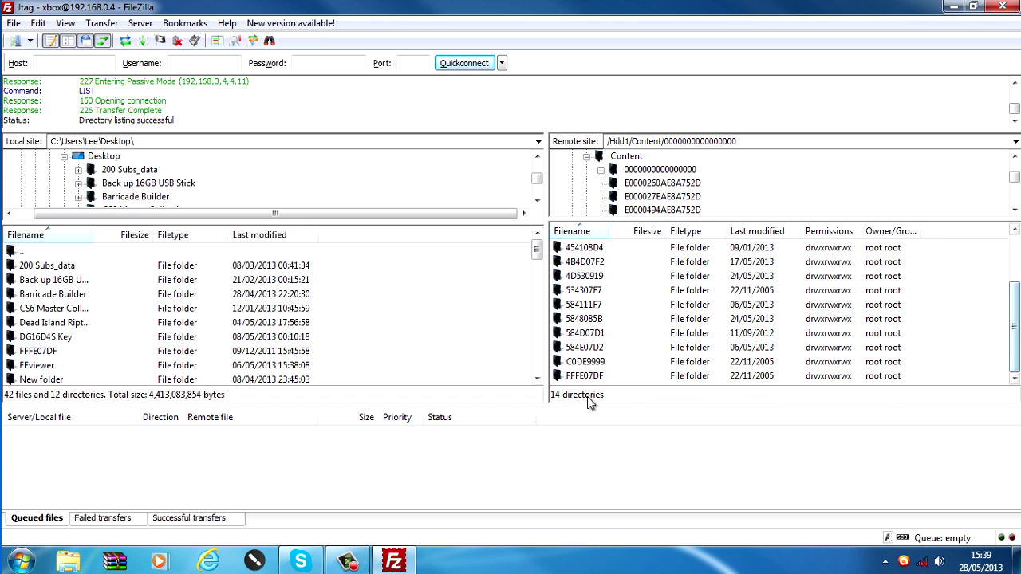
click(581, 377)
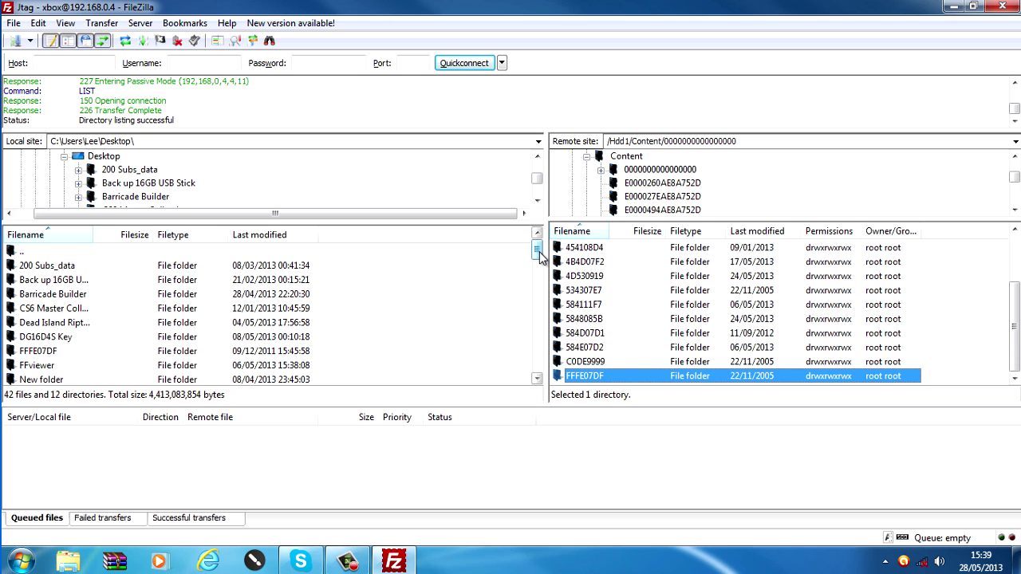
scroll(539, 255, down, 1)
click(45, 339)
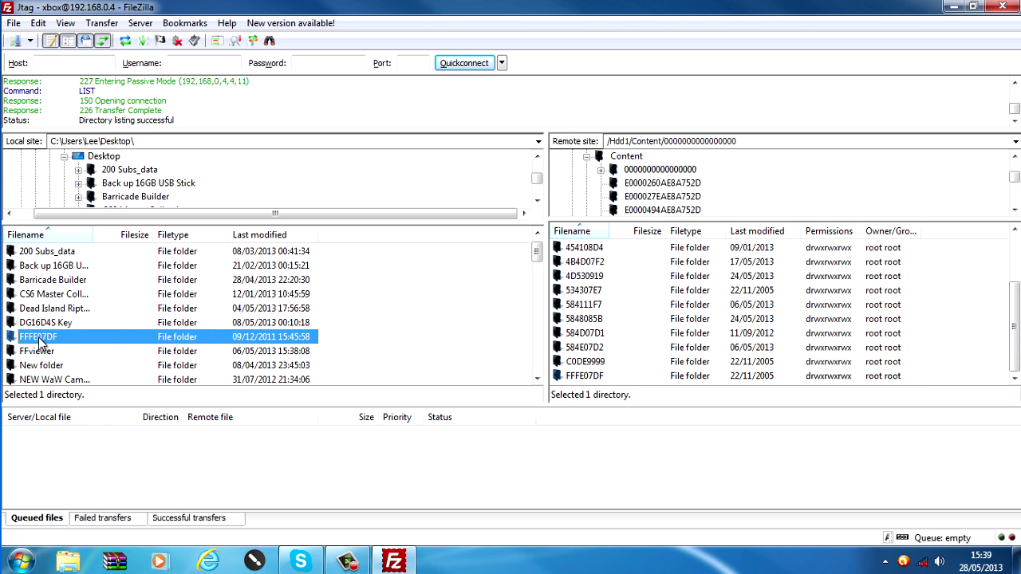
drag(34, 343, 1001, 277)
drag(970, 331, 125, 335)
Step: Open the console's FFFE07DF folder and check the 00040000 subfolder inside it
click(592, 377)
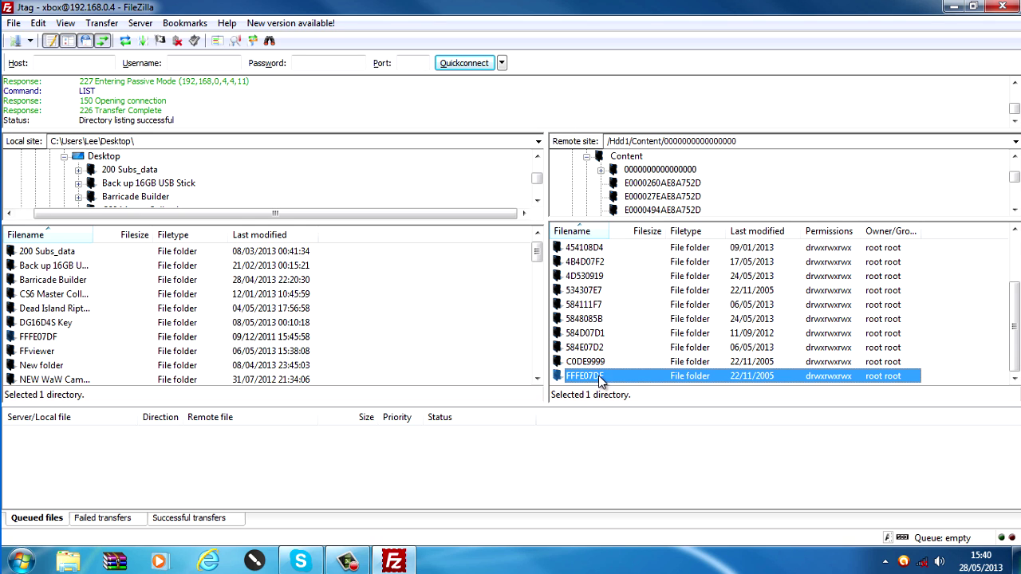
double_click(625, 377)
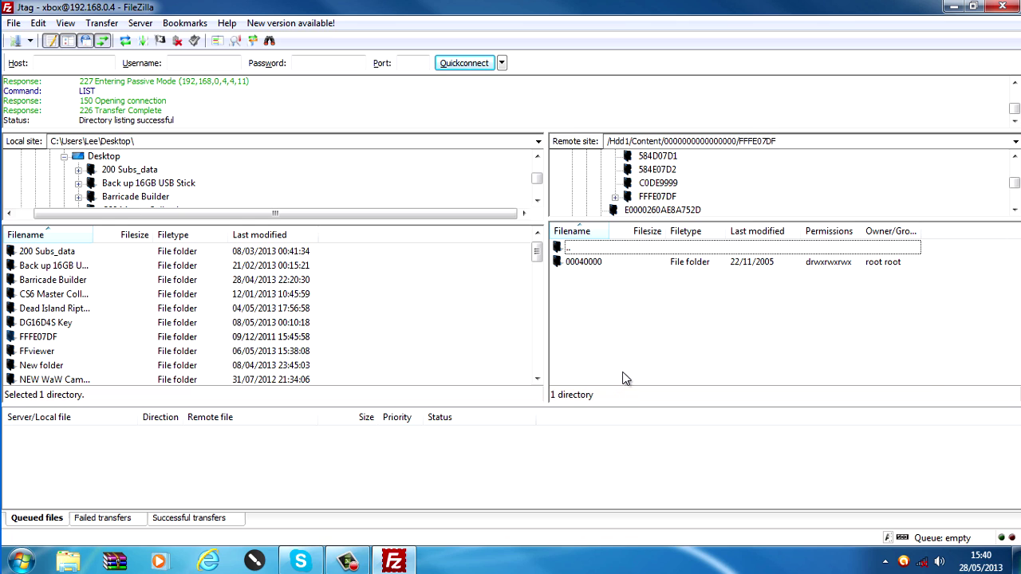
click(588, 264)
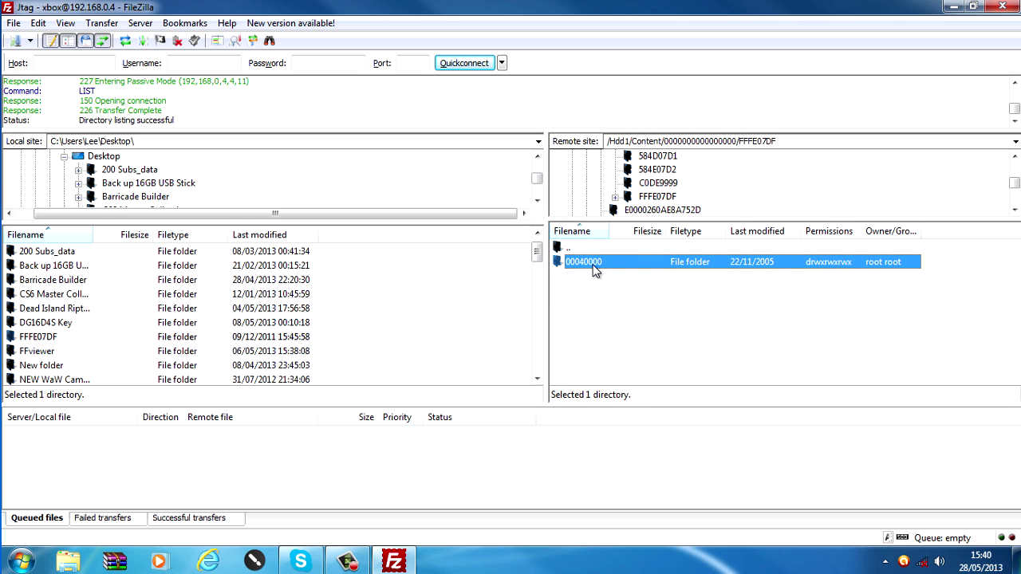
click(562, 315)
click(596, 267)
click(606, 321)
Step: Upload the 00000002 folder from the local FFFE07DF folder into the console's FFFE07DF folder
click(44, 338)
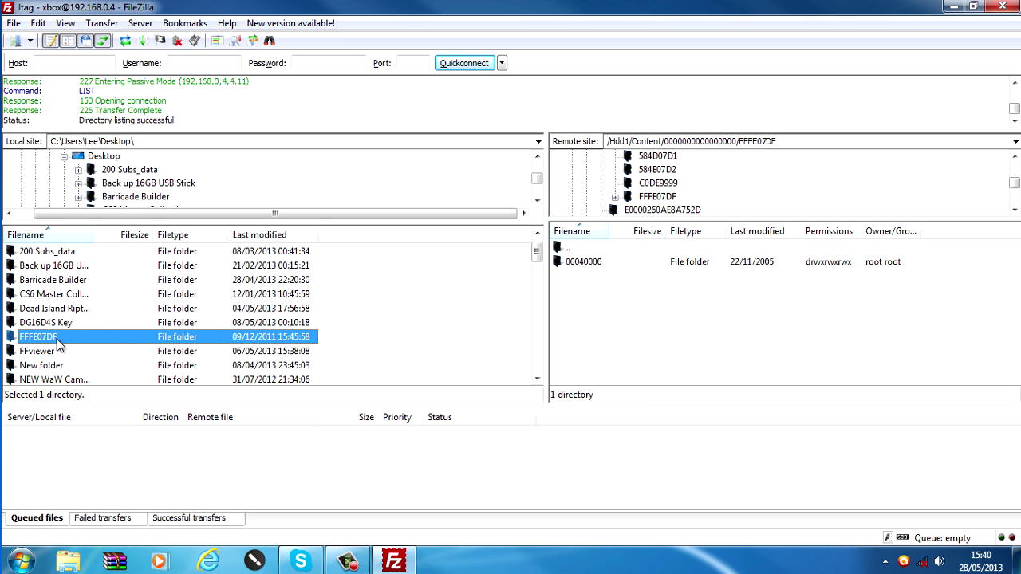
double_click(57, 339)
click(24, 271)
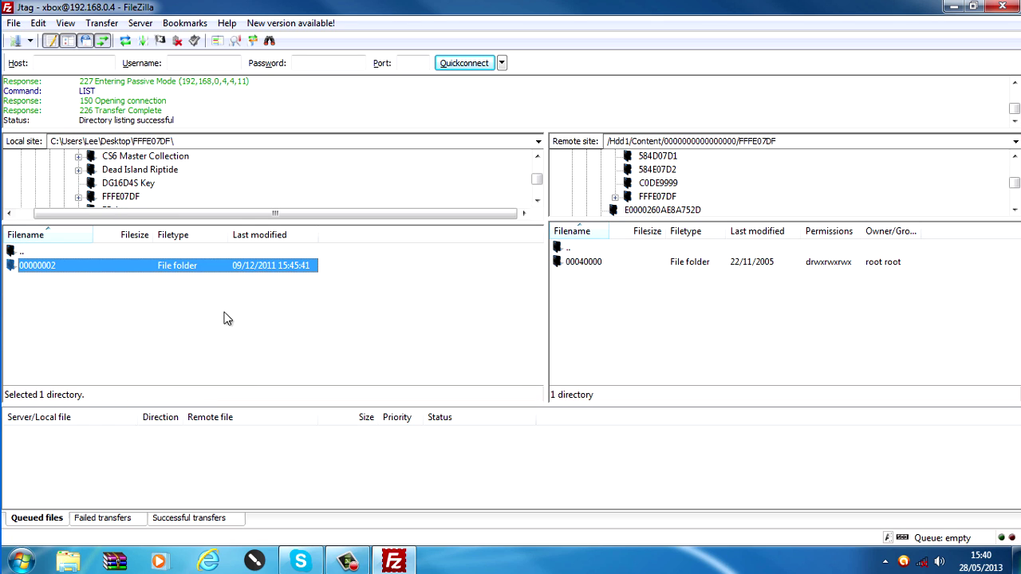
drag(32, 271, 603, 335)
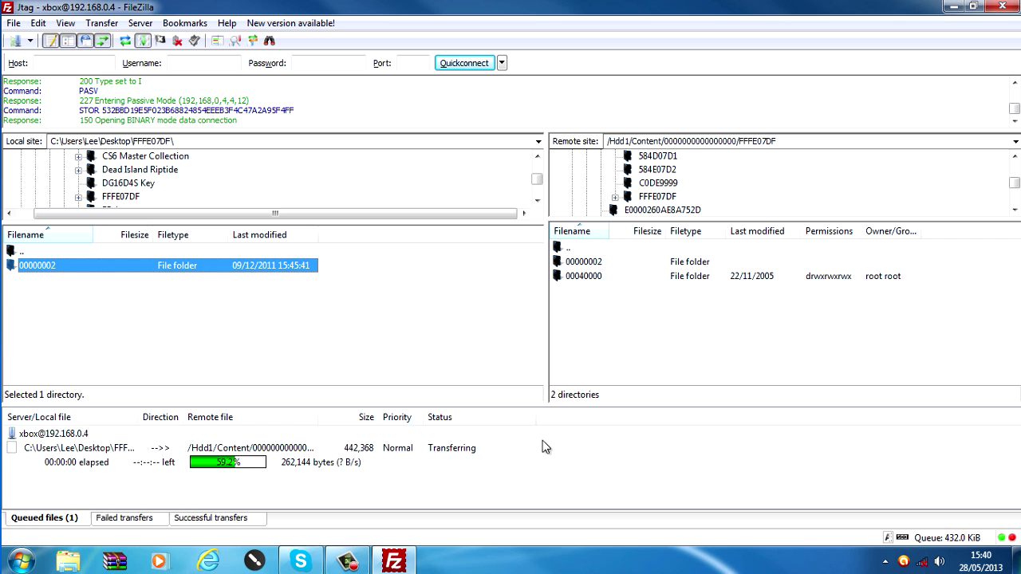
Step: Check that 00000002 sits beside 00040000 on the console, and close the FTP client
click(578, 264)
click(577, 280)
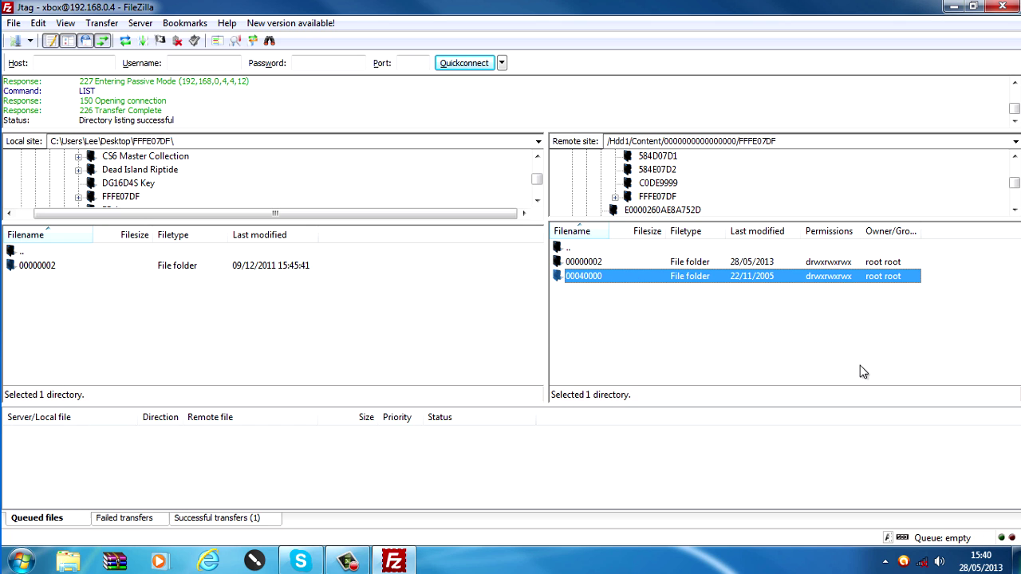
click(637, 335)
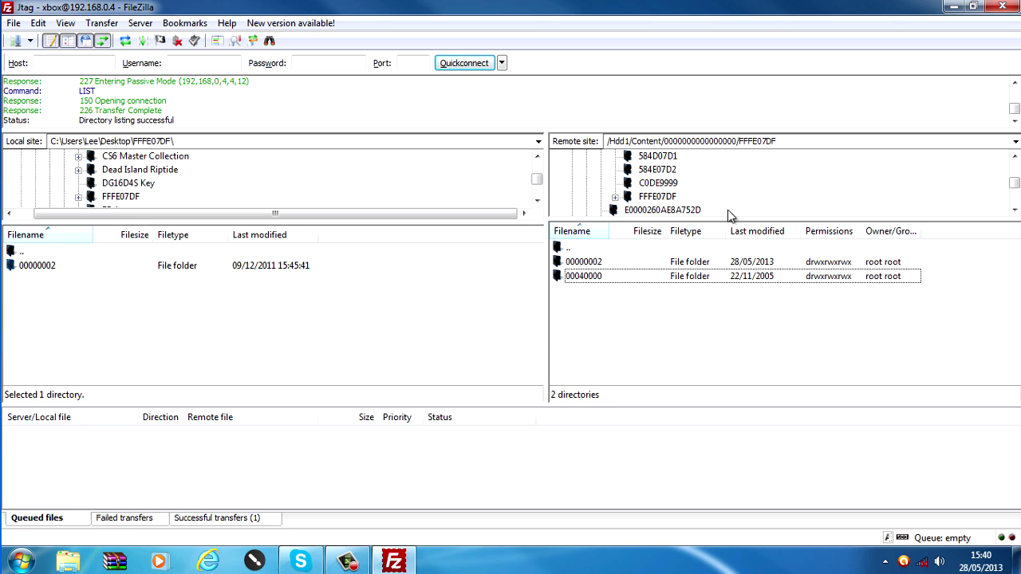
click(1003, 7)
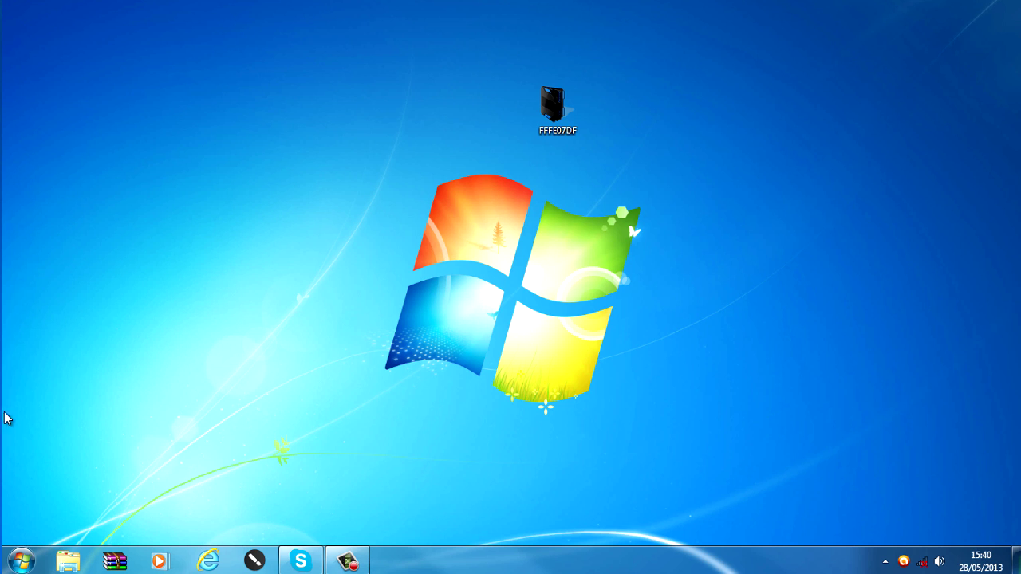
drag(290, 221, 683, 156)
drag(359, 222, 661, 84)
click(21, 560)
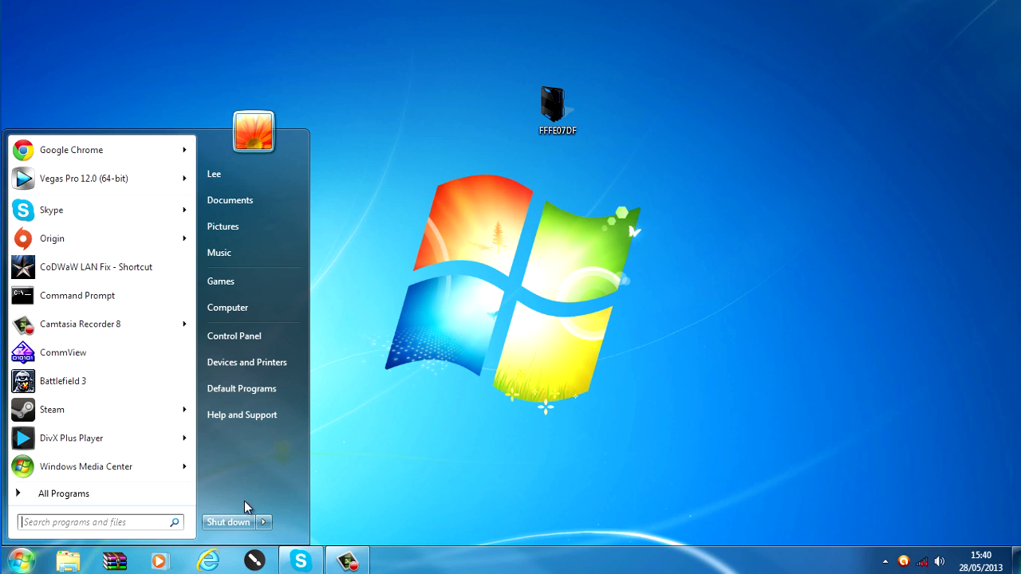
click(389, 484)
drag(402, 292, 690, 140)
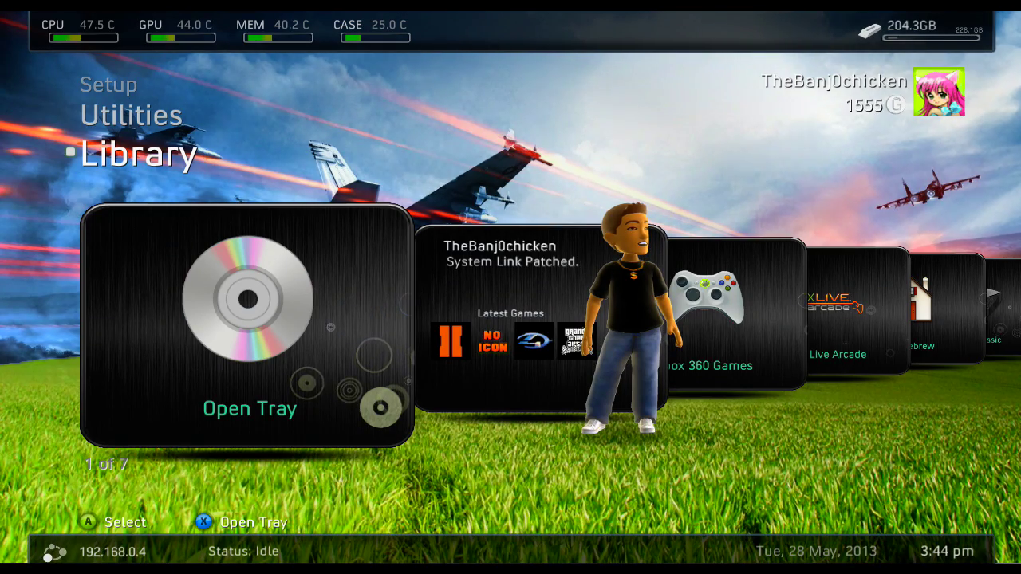
Step: Switch to the Xbox 360 console, leave the custom dashboard for the official one and go to the tv & movies section
key(super)
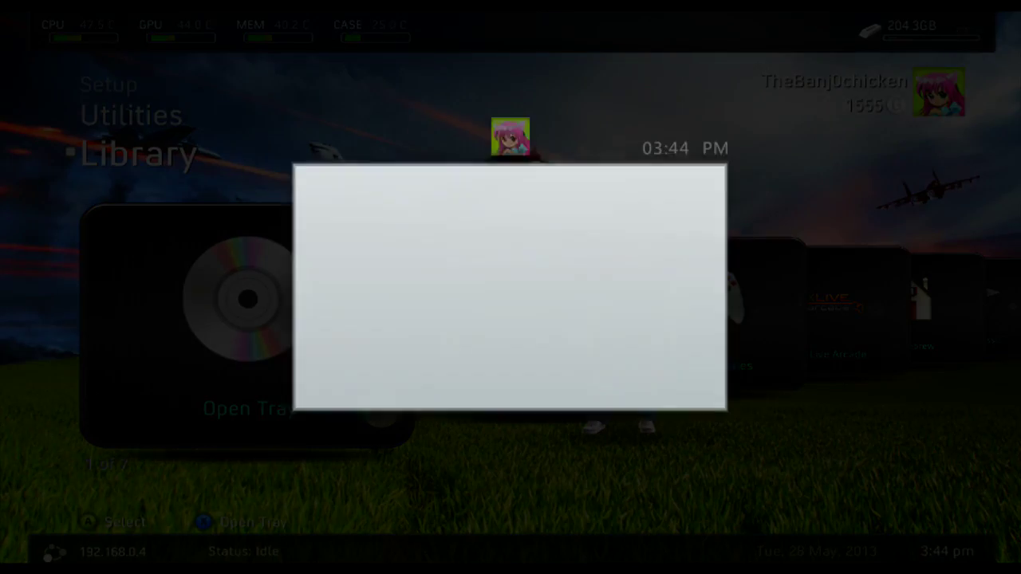
key(y)
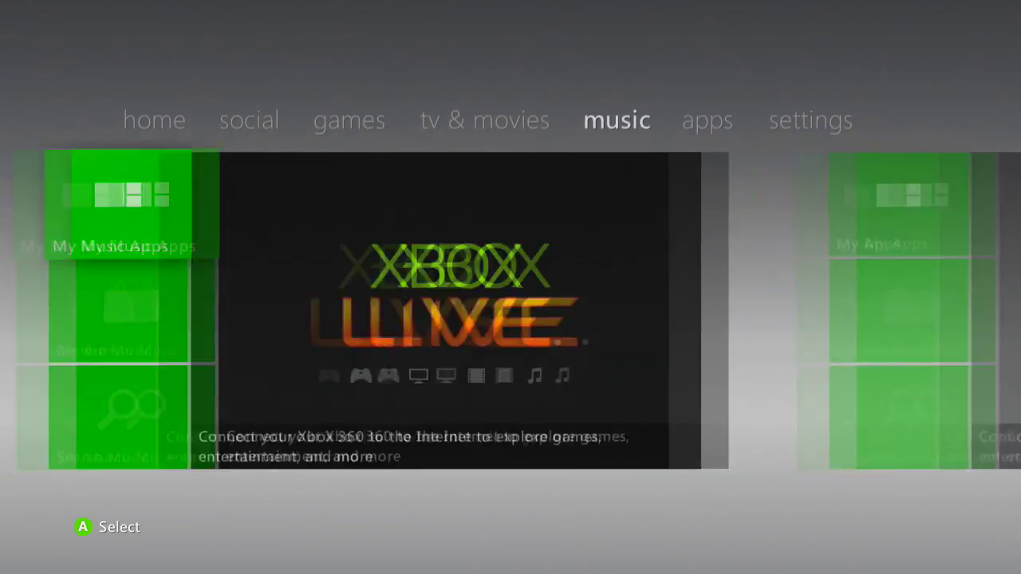
key(Left)
key(Right)
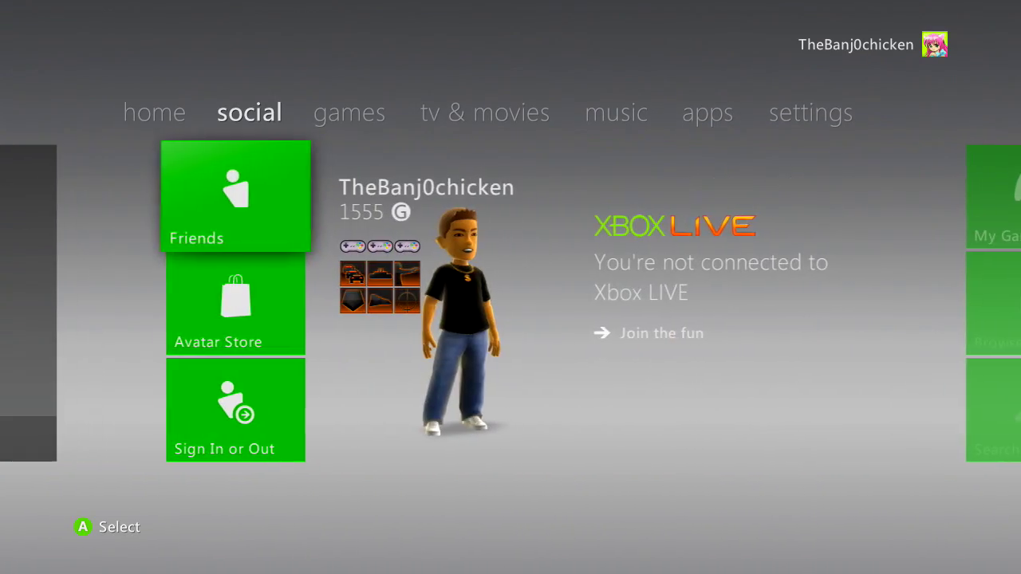
key(Right)
key(Right)
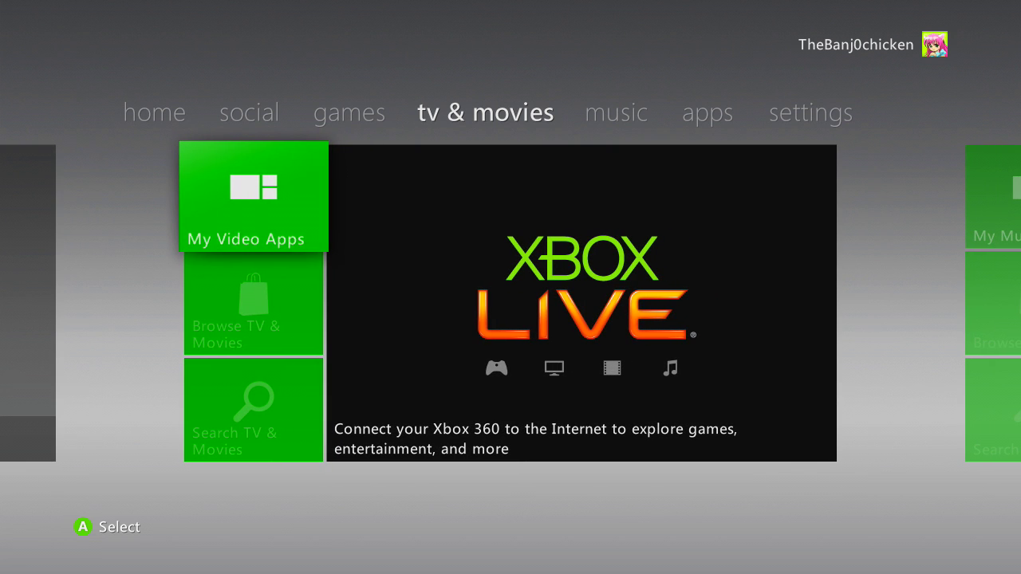
Step: Examine the video sources offered by the System Video Player in My Video Apps, and return to the dashboard
key(Return)
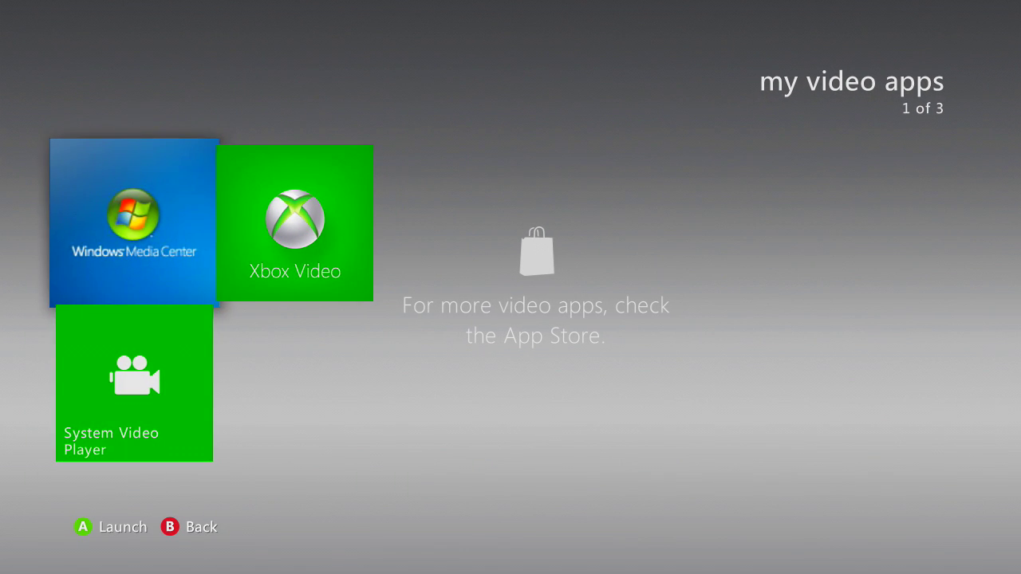
key(Down)
key(Return)
key(Down)
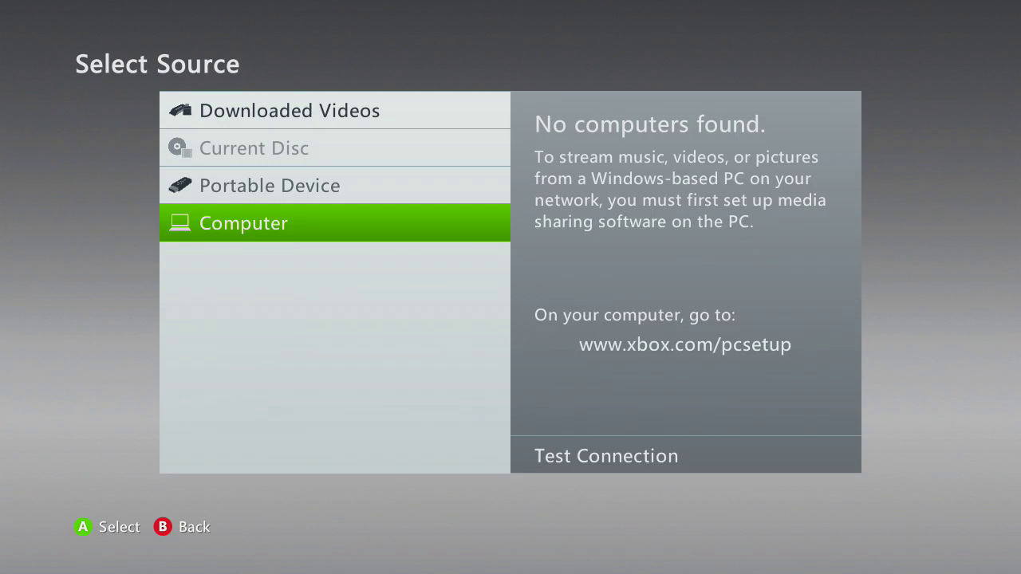
key(Up)
key(Escape)
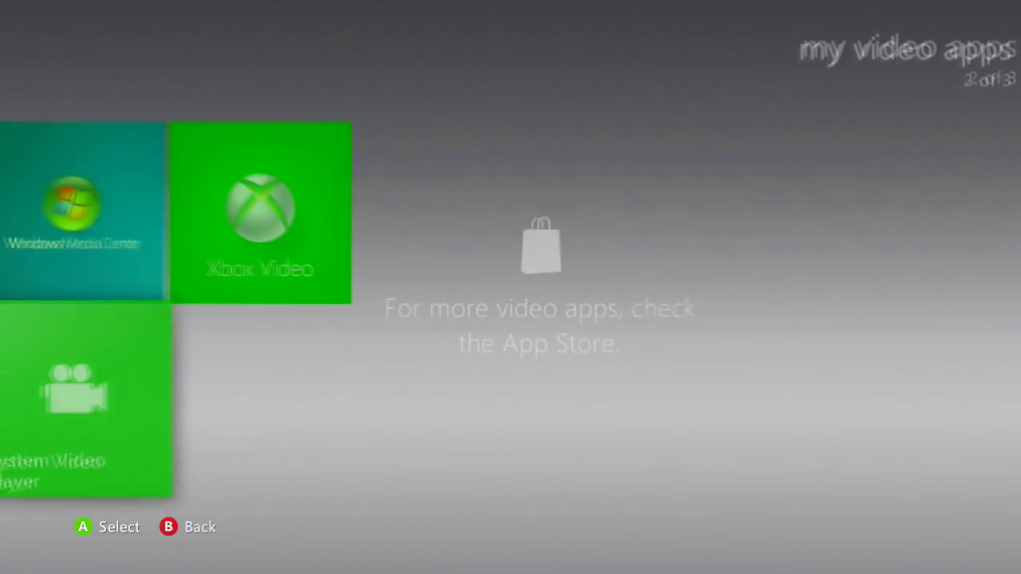
key(Escape)
Step: Open the hard drive's contents through the console's system storage settings
key(Right)
key(Right)
key(Right)
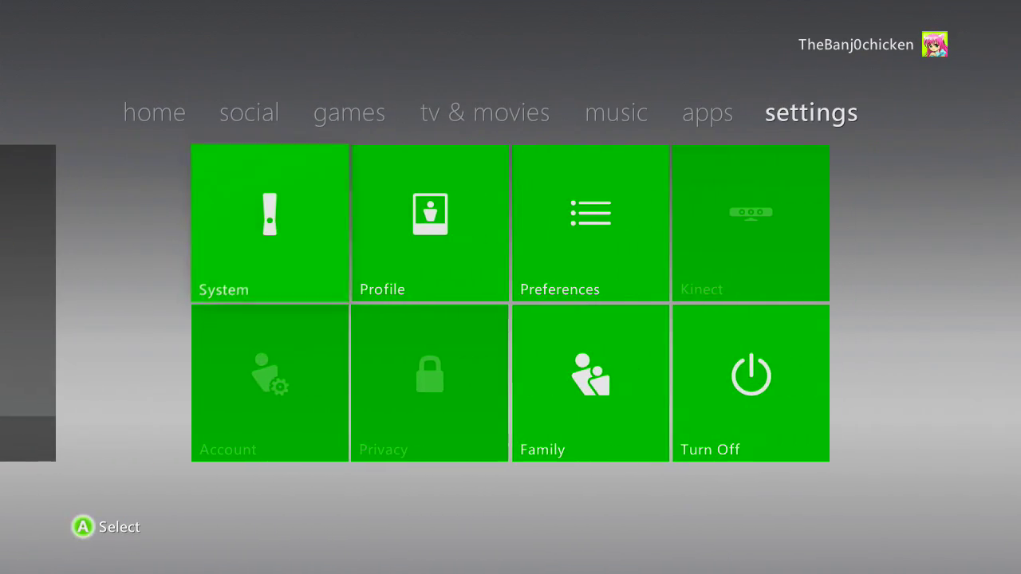
key(Return)
key(Down)
key(Down)
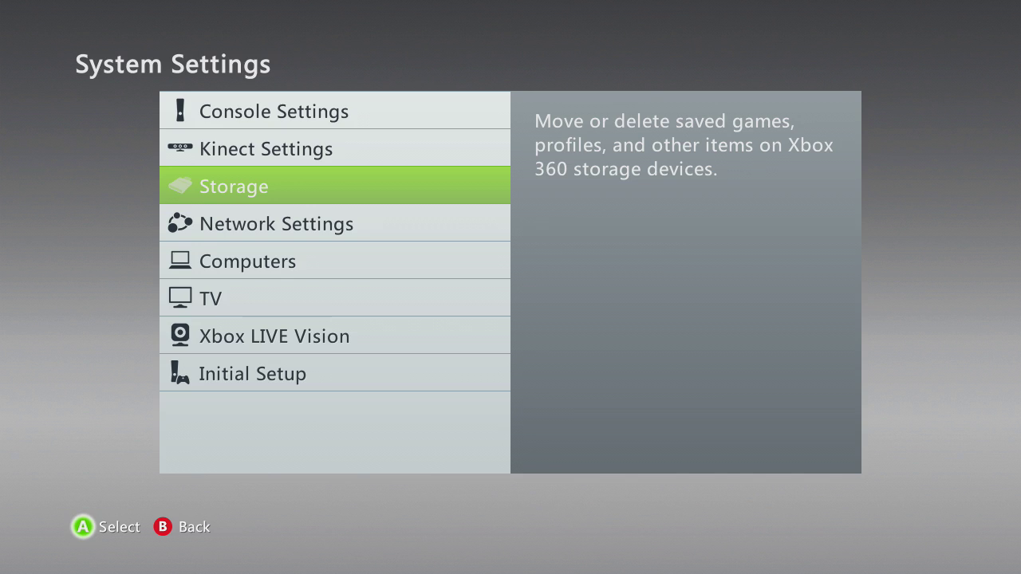
key(Return)
key(Down)
key(Return)
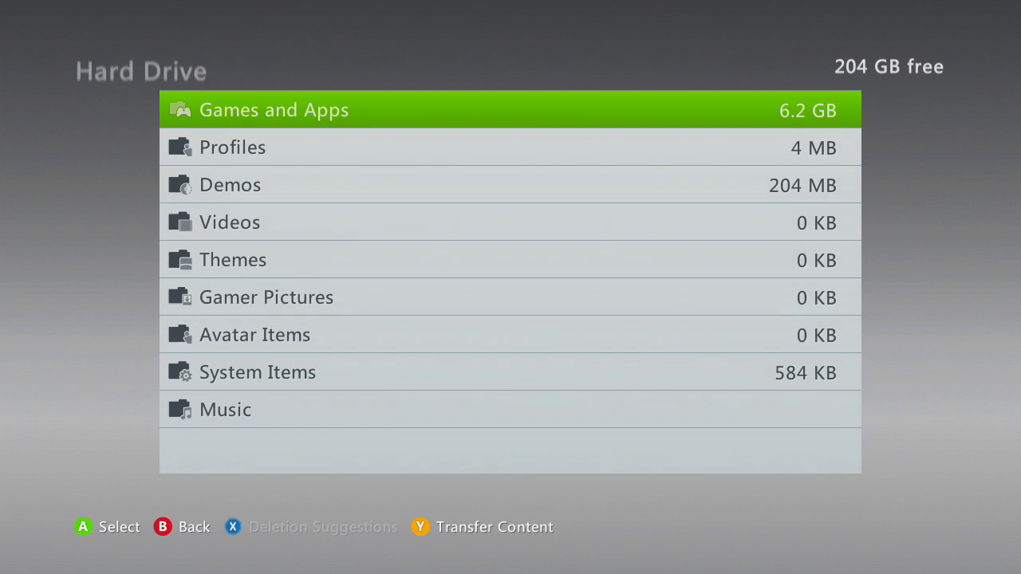
Step: Open the hard drive's System Items and locate the Optional Media Update entry
key(Down)
key(Down)
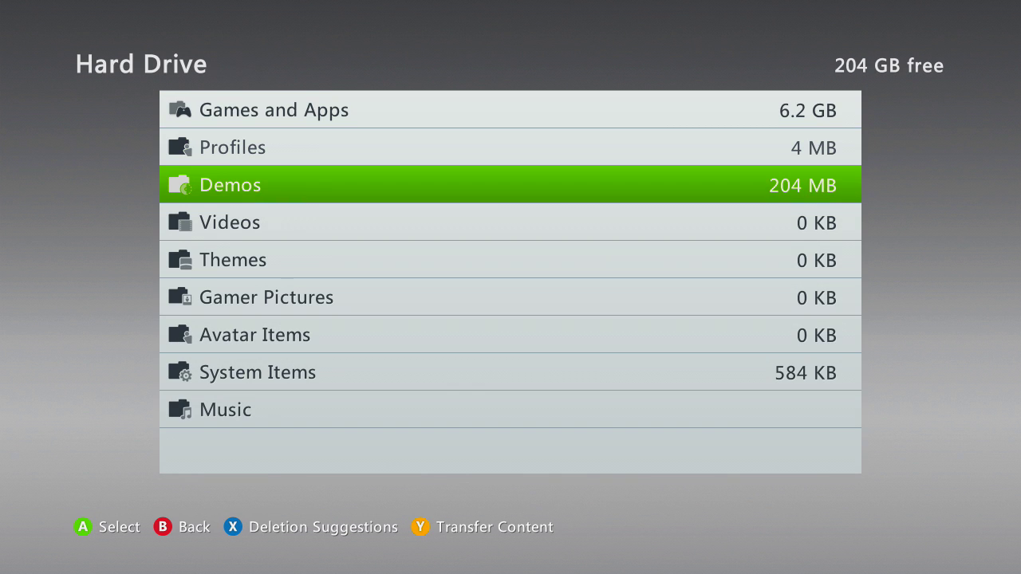
key(Down)
key(Down)
key(Down)
key(Down)
key(Down)
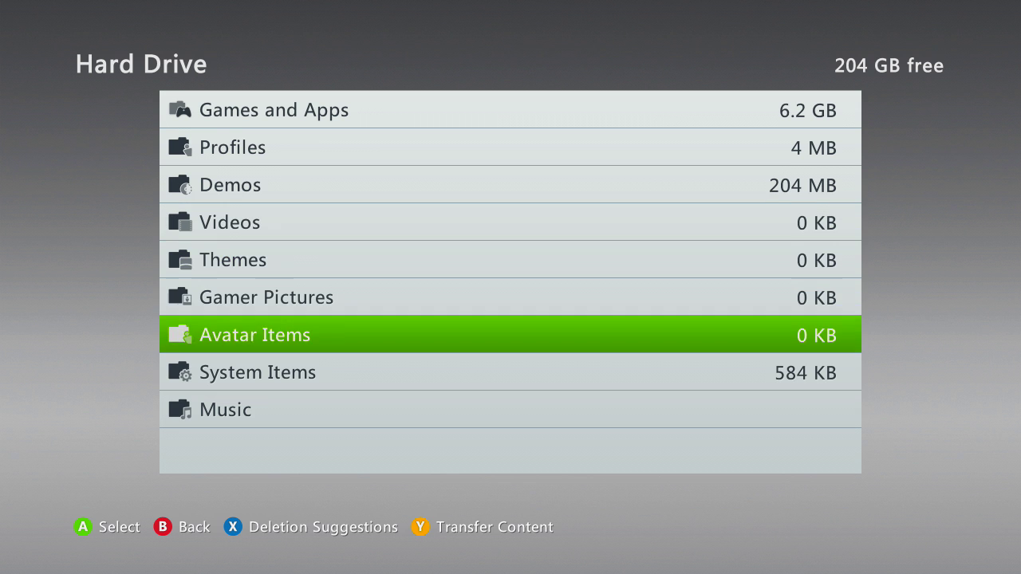
key(Return)
key(Down)
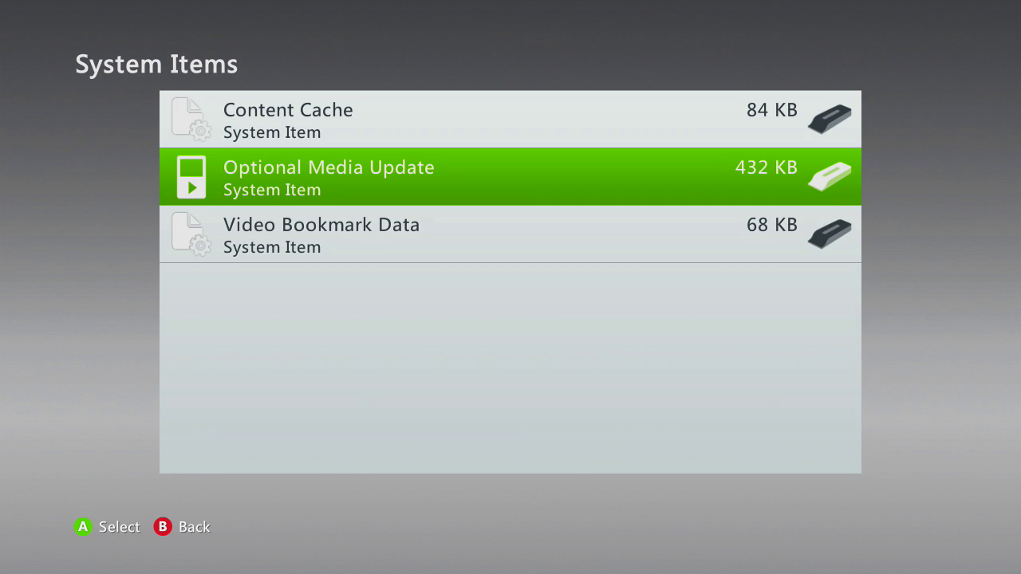
Step: Leave the storage and system settings and return to the tv & movies section
key(Escape)
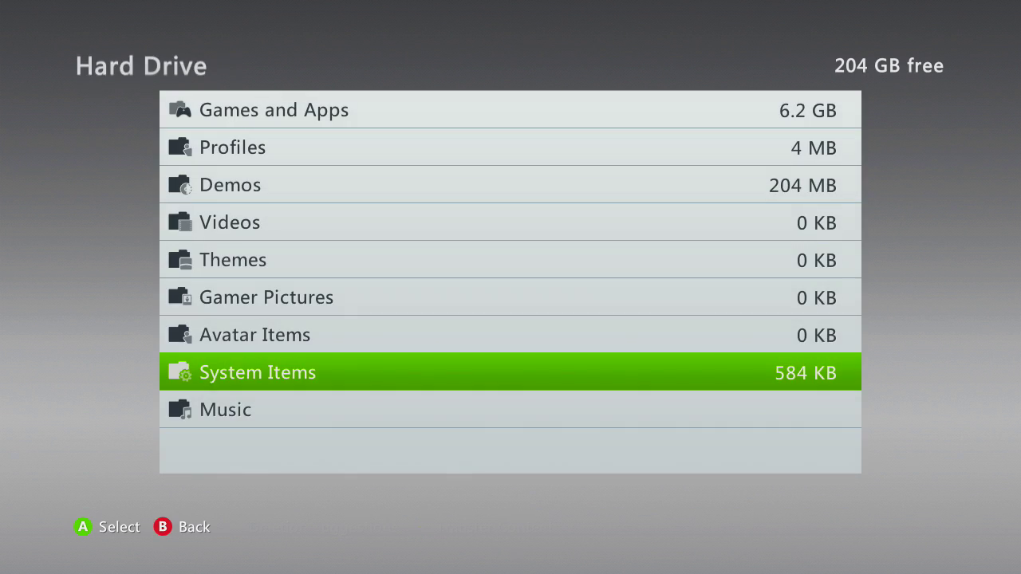
key(Escape)
key(Escape)
key(Escape)
key(Left)
key(Left)
key(Left)
key(Left)
key(Left)
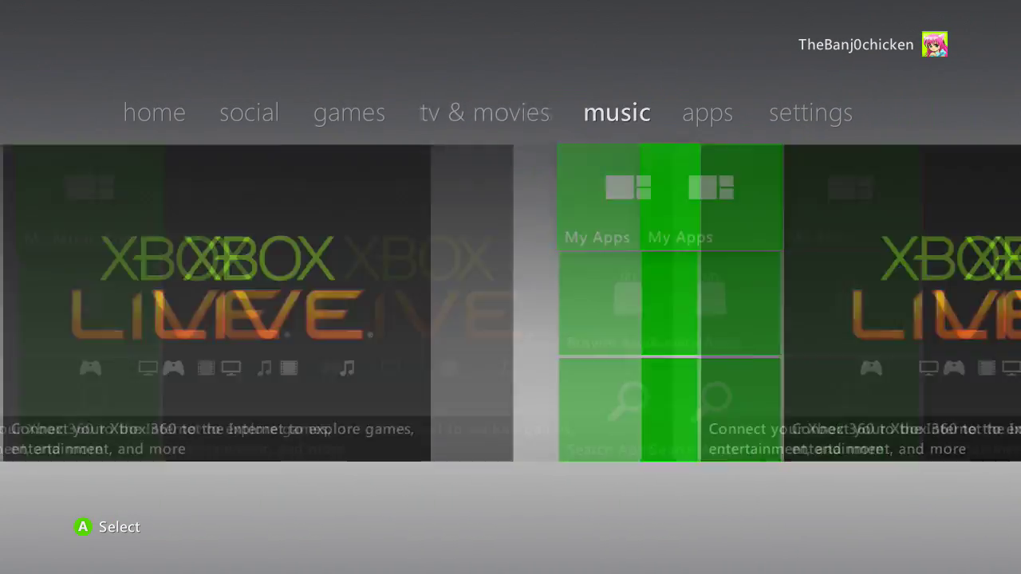
key(Right)
key(Right)
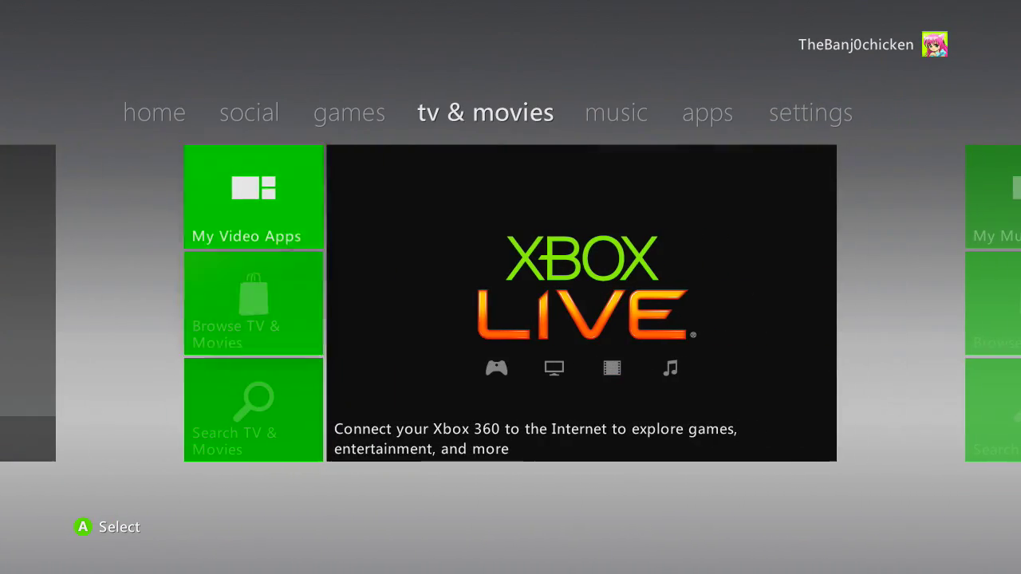
Step: Launch the System Video Player from My Video Apps and highlight Portable Device as the source
key(Return)
key(Down)
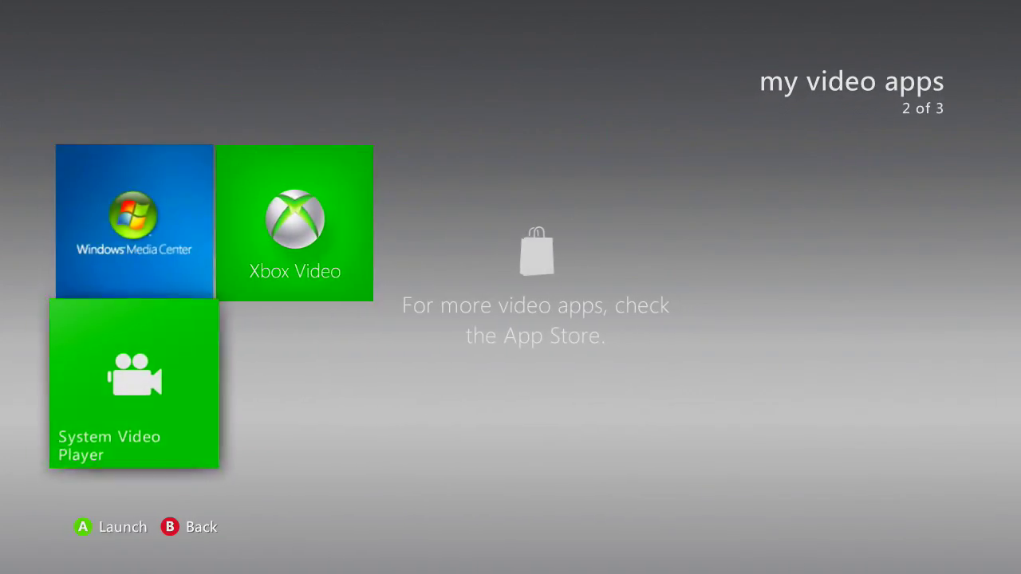
key(Return)
key(Up)
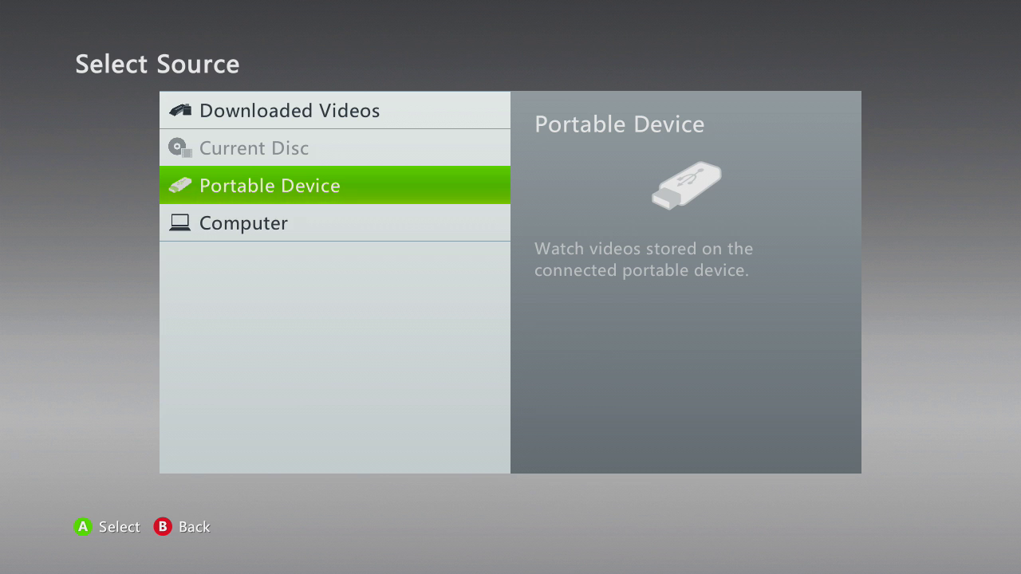
Step: Review the available video sources and open the contents of Portable Device
key(Up)
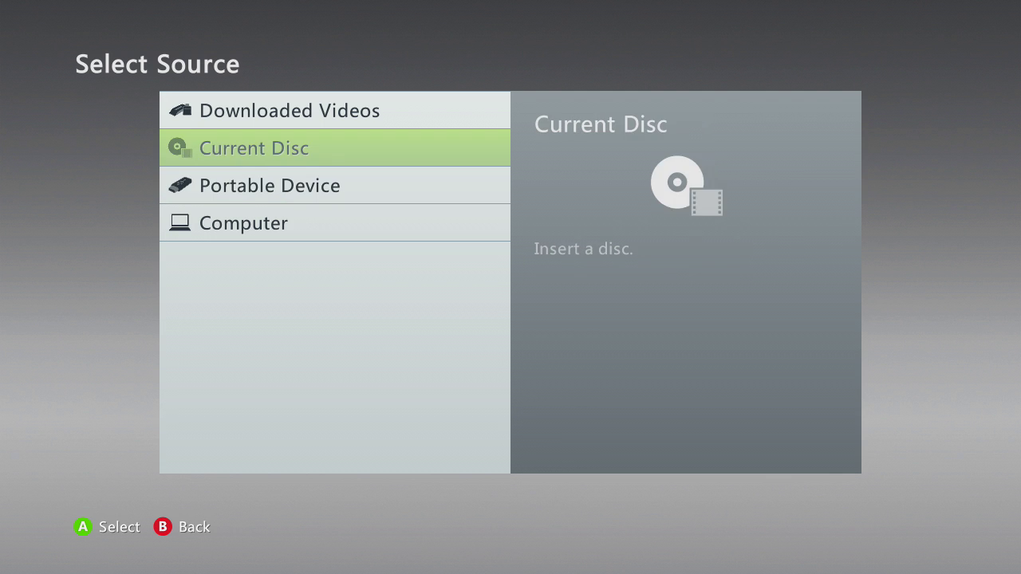
key(Up)
key(Down)
key(Down)
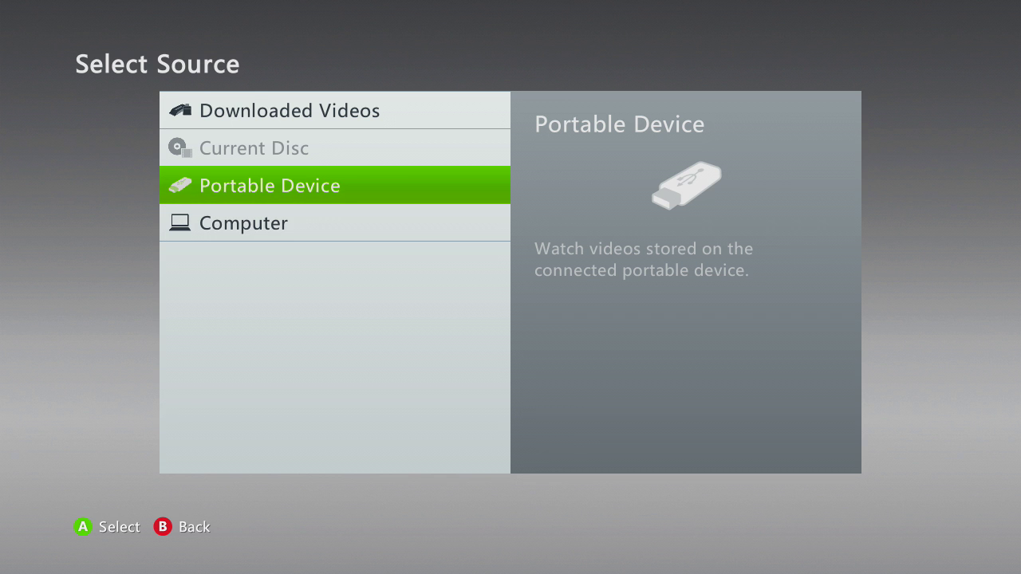
key(Down)
key(Up)
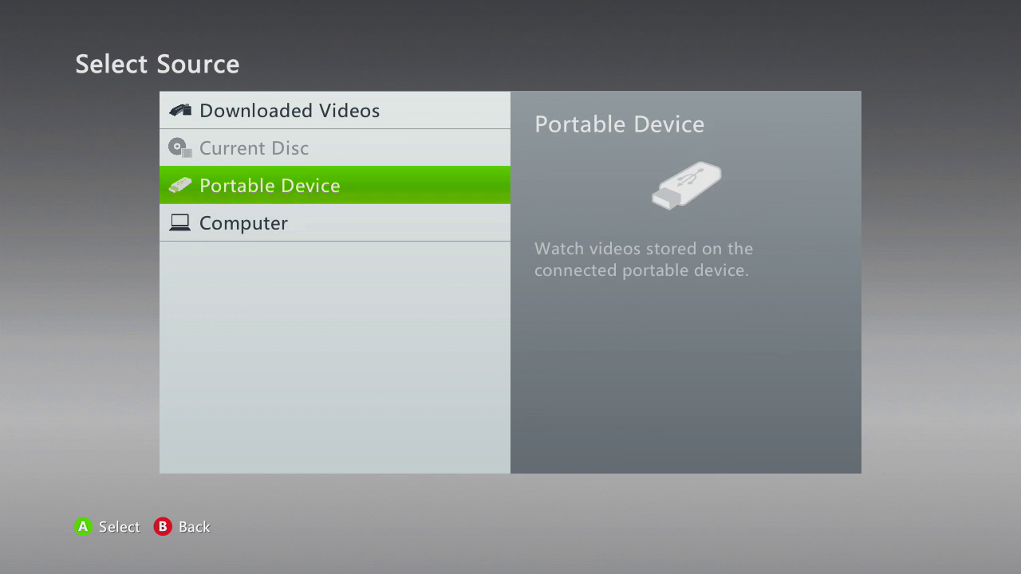
key(Return)
Step: Go past the portable device's folders to the video files at the end of its list
key(Down)
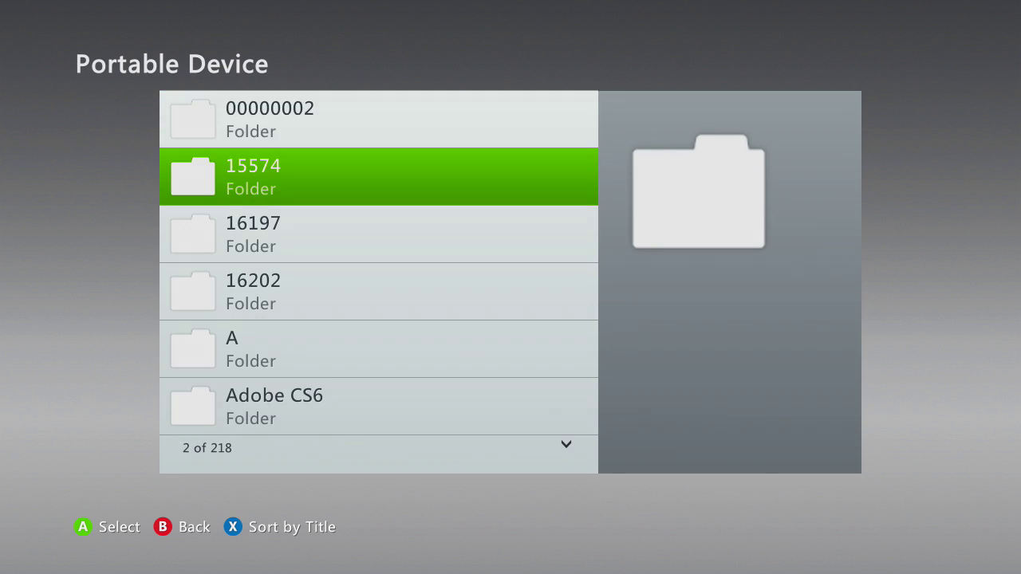
key(Up)
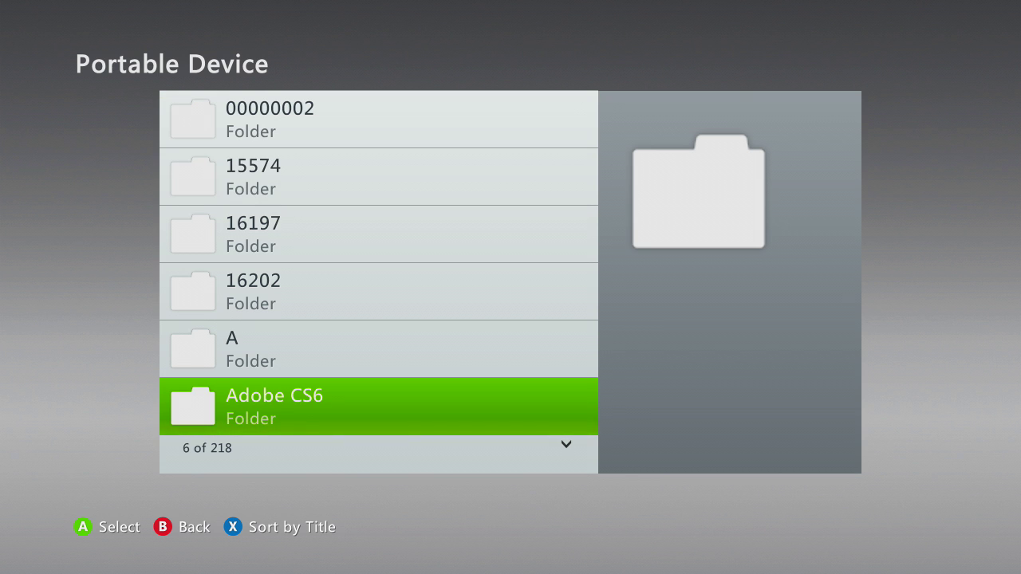
key(Page_Down)
key(Page_Down)
key(Page_Down)
key(Page_Down)
key(Page_Down)
key(Page_Down)
key(Page_Down)
key(Page_Down)
key(Page_Down)
key(Page_Down)
key(Page_Down)
key(Page_Down)
key(Page_Down)
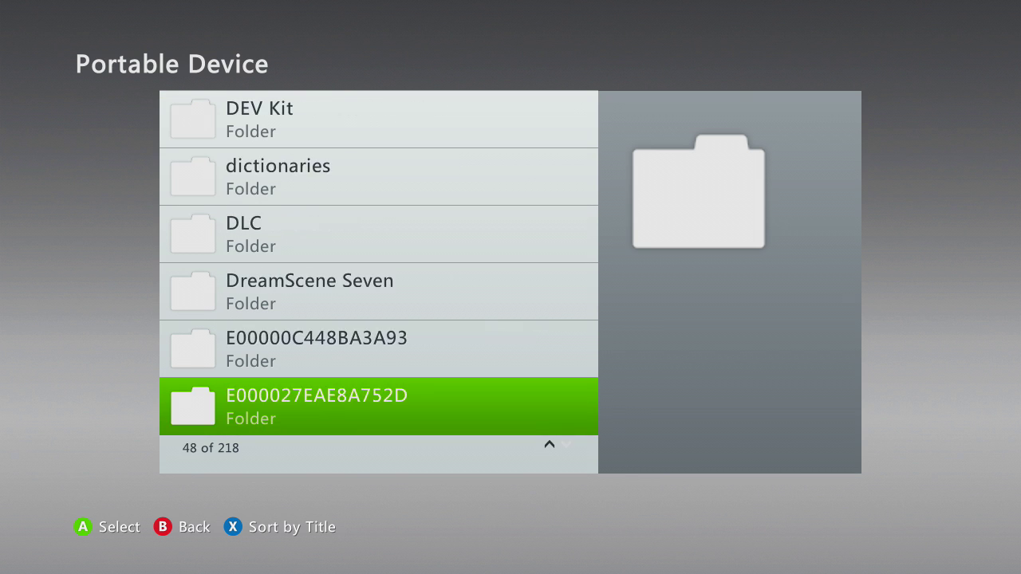
key(Page_Down)
key(Page_Down)
key(Page_Down)
key(Page_Down)
key(Page_Down)
key(Page_Down)
key(Page_Down)
key(Page_Down)
key(Page_Down)
key(Page_Down)
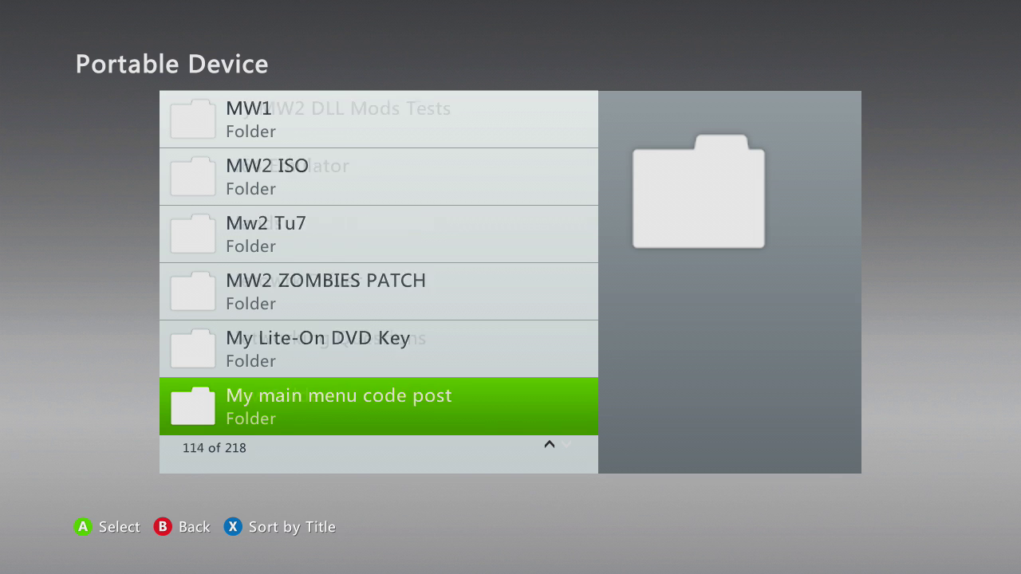
key(Page_Down)
key(Page_Down)
key(Page_Down)
key(Page_Down)
key(Page_Down)
key(Page_Down)
key(Page_Down)
key(Page_Down)
key(Page_Down)
key(Page_Down)
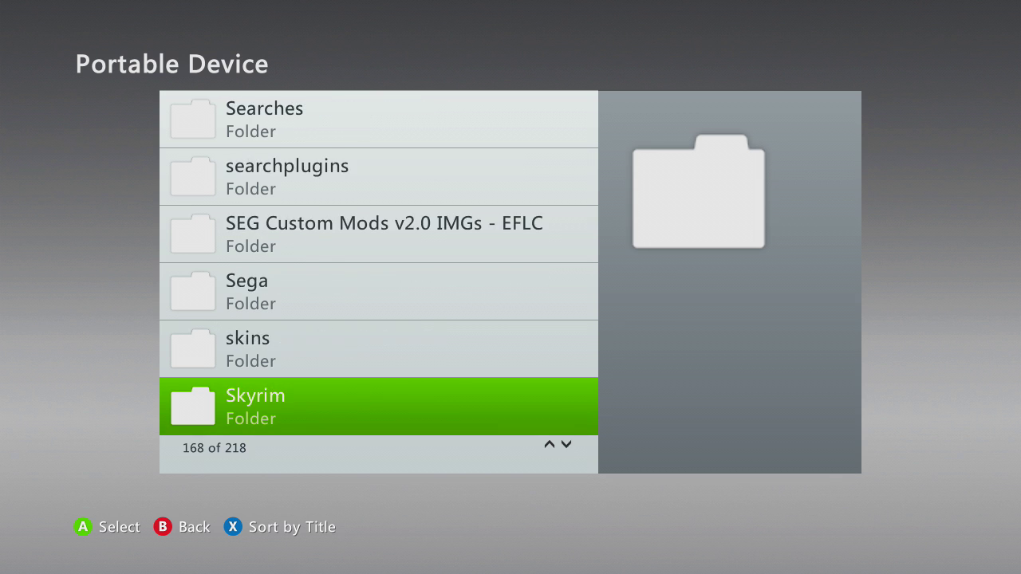
key(Page_Down)
key(Page_Down)
key(Page_Down)
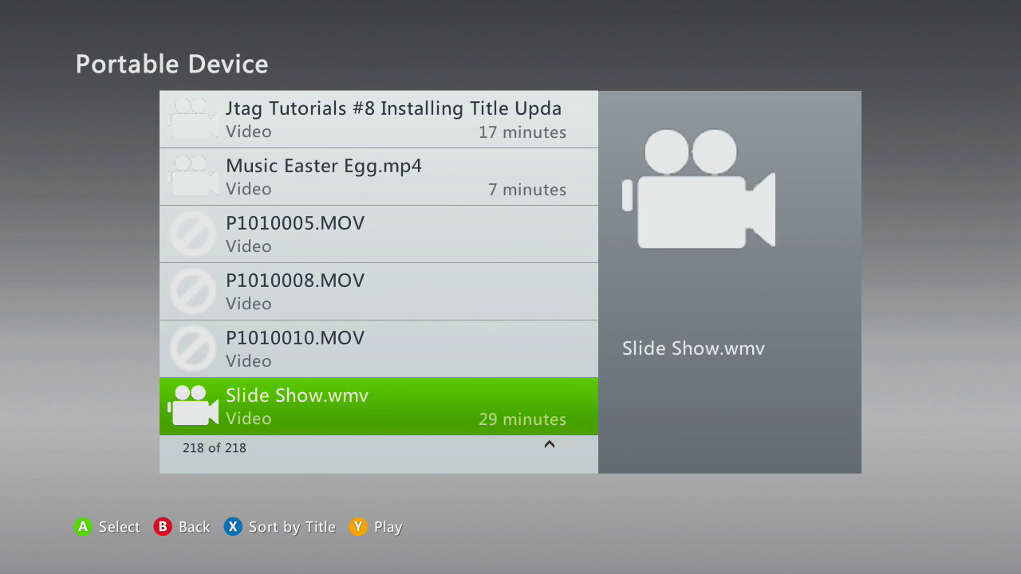
Step: Look through the last video files on the portable device, from Slide Show.wmv up to Jtag Tutorials #7
key(Down)
key(Up)
key(Up)
key(Up)
key(Up)
key(Up)
key(Up)
key(Up)
key(Up)
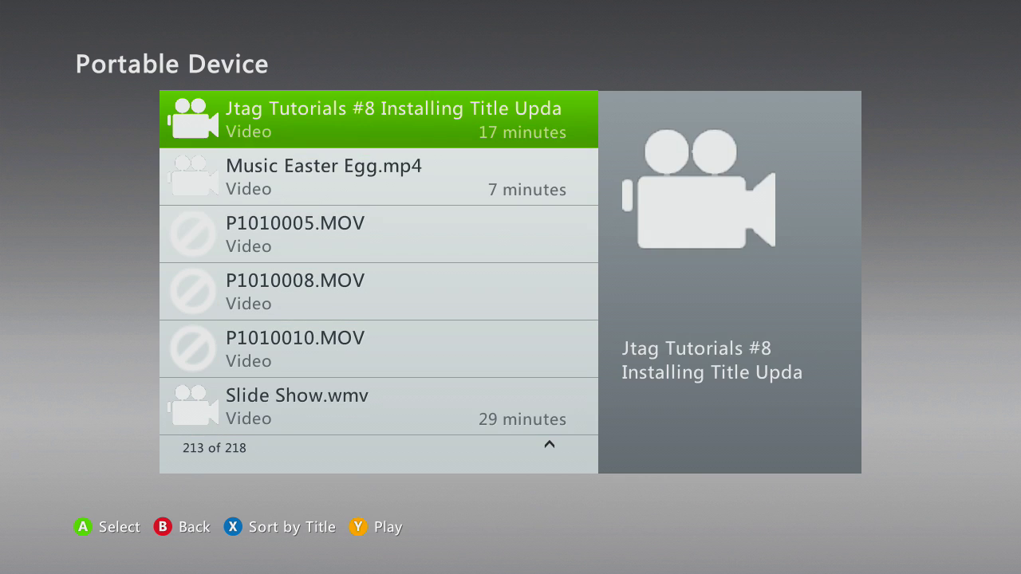
key(Down)
key(Down)
key(Up)
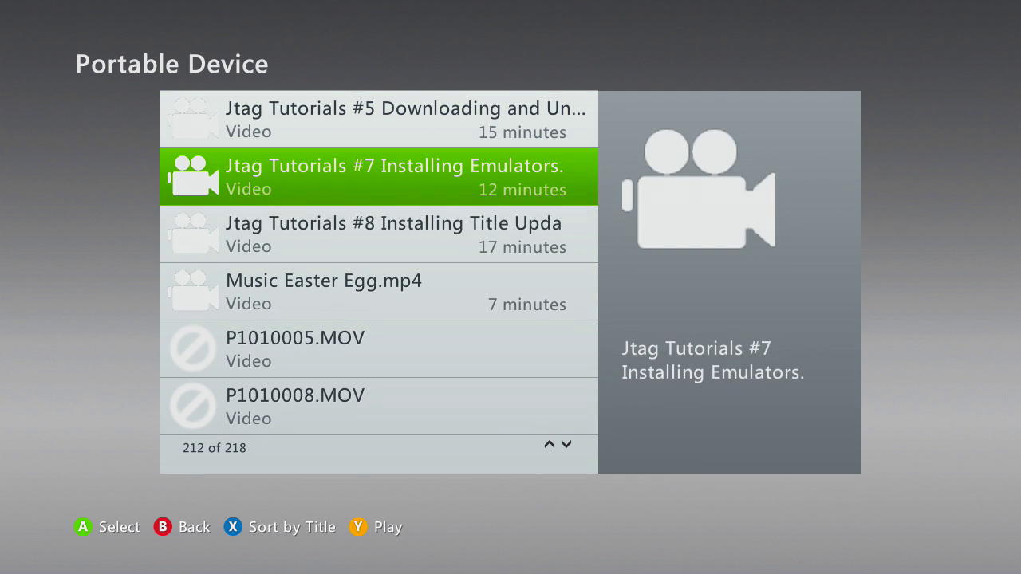
key(Down)
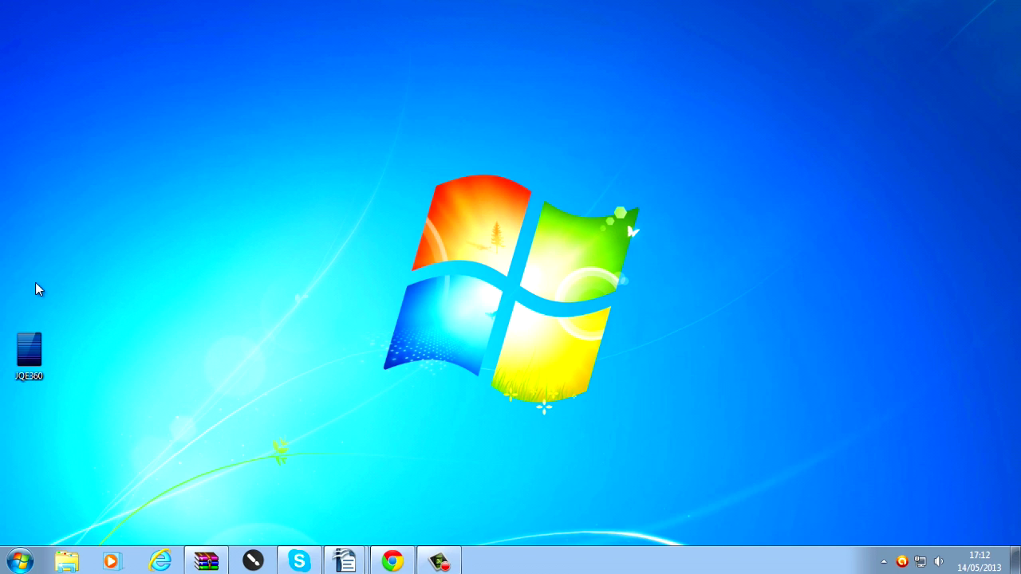
Step: Review the Jtag Tutorials #4, #5, #7 and #8 videos and Music Easter Egg.mp4 on the portable device
key(Escape)
key(Down)
key(Up)
key(Up)
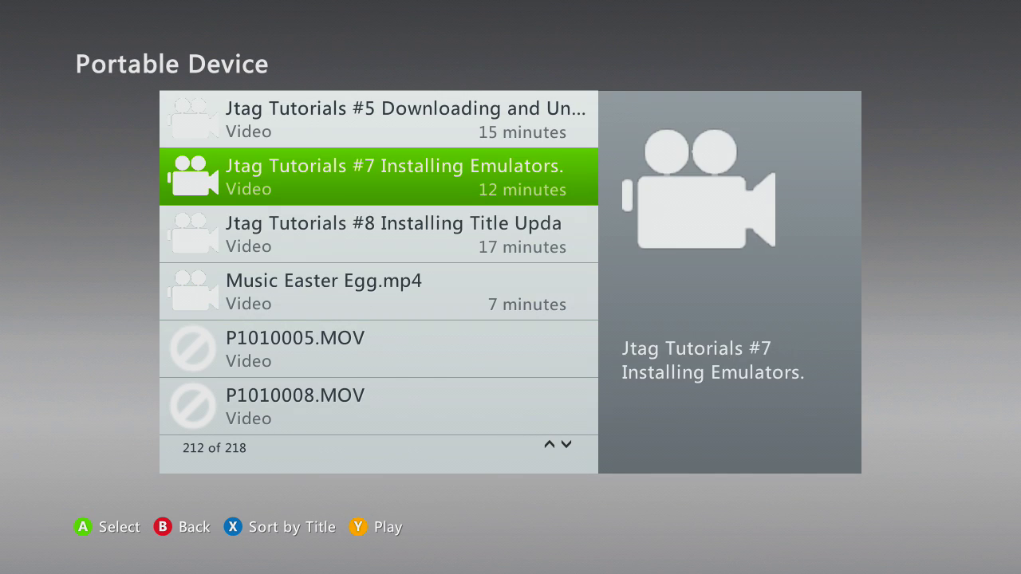
key(Up)
key(Up)
key(Down)
key(Down)
key(Down)
key(Up)
key(Up)
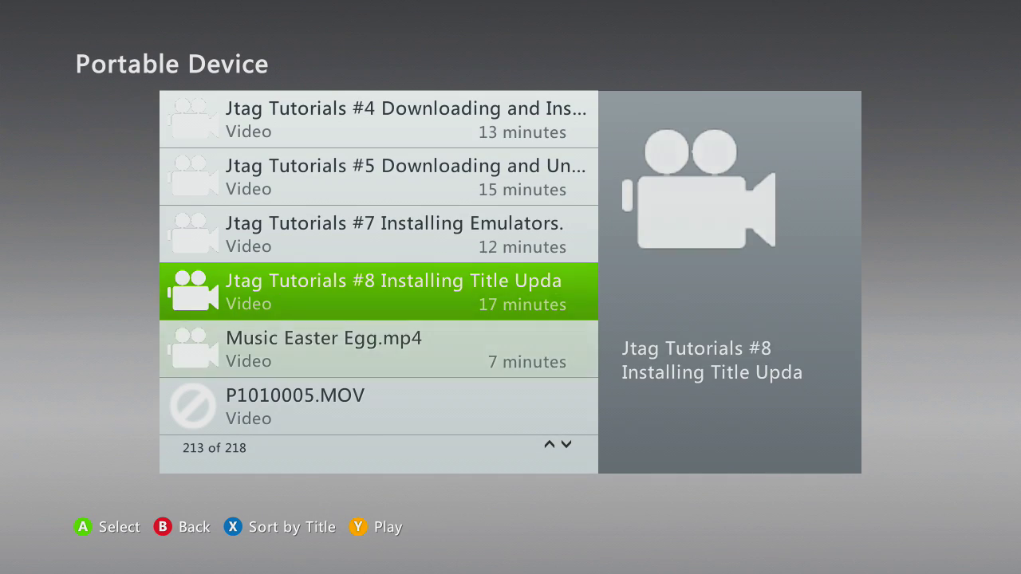
key(Up)
key(Up)
key(Up)
key(Up)
key(Down)
key(Down)
key(Down)
key(Down)
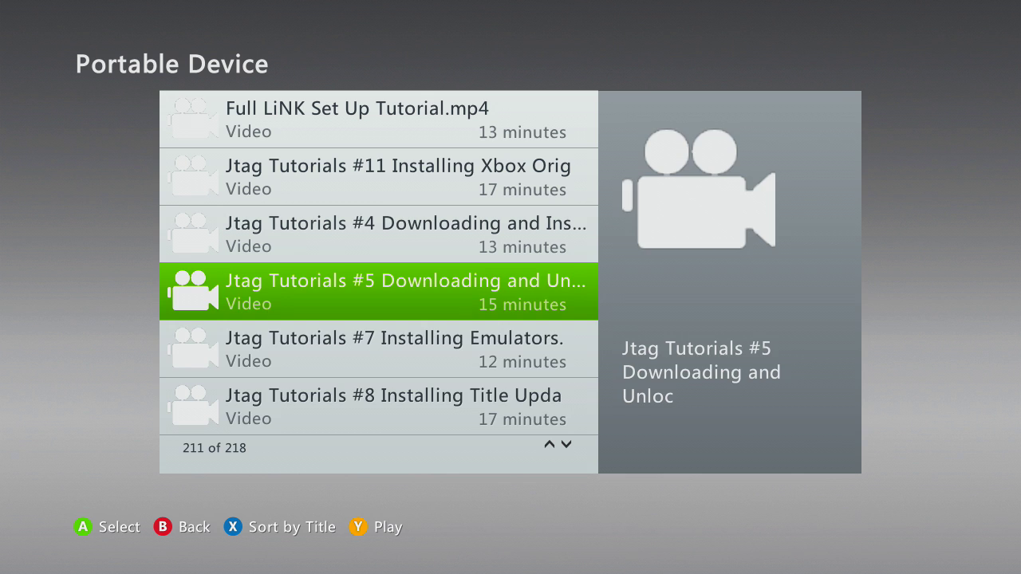
key(Down)
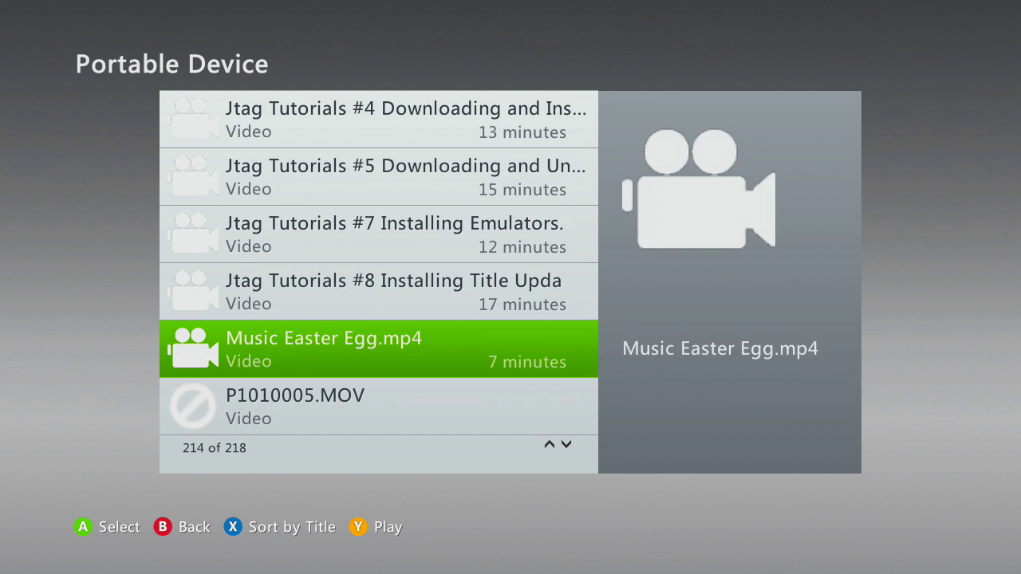
Step: Go back up the videos to Full LiNK Set Up Tutorial.mp4 and highlight the Jtag Tutorials #11 video
key(Up)
key(Up)
key(Up)
key(Up)
key(Up)
key(Up)
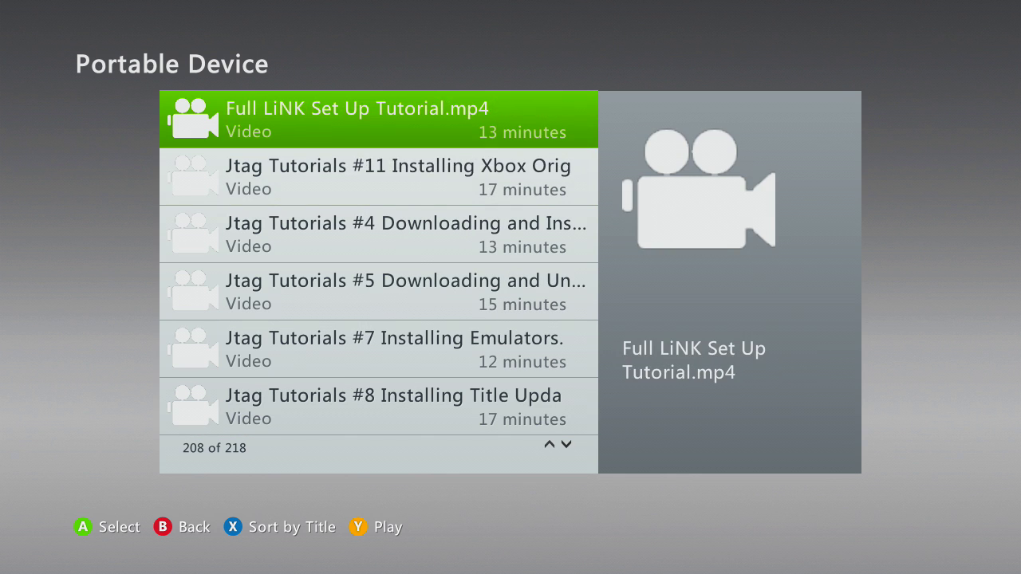
key(Down)
key(Down)
key(Up)
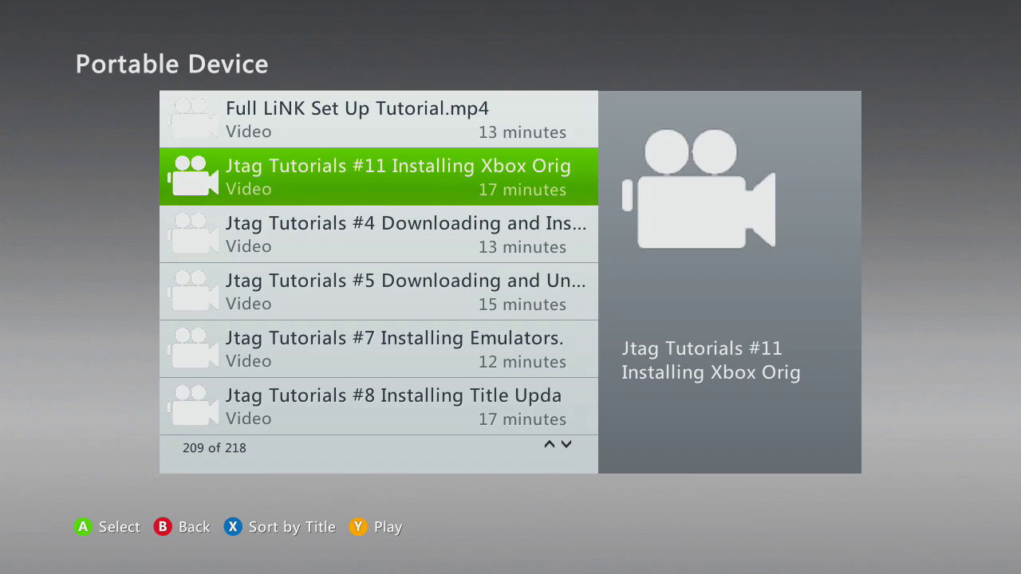
Step: Leave the System Video Player and My Video Apps and return to the dashboard's home section
key(Escape)
key(Escape)
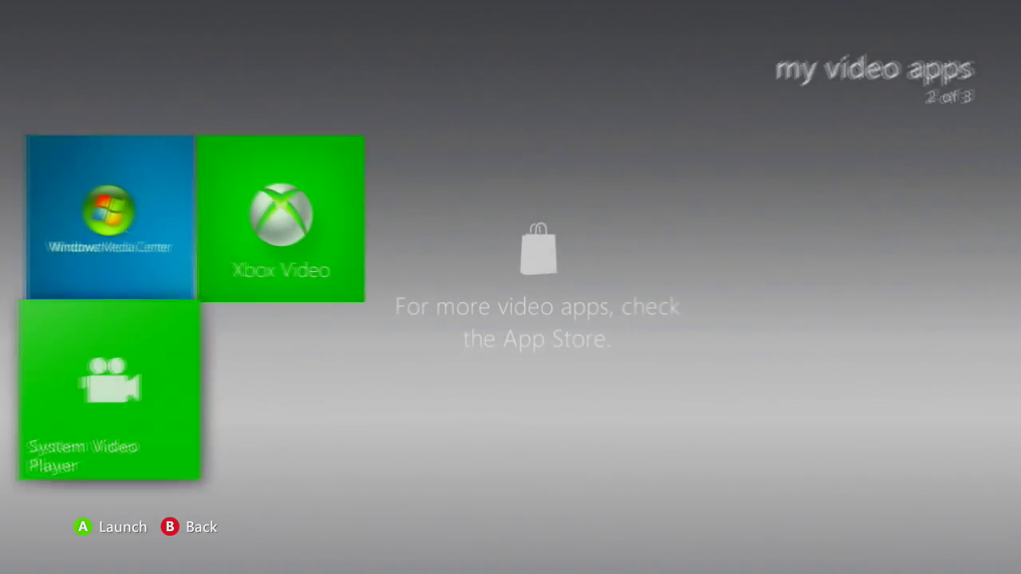
key(Escape)
key(Left)
key(Left)
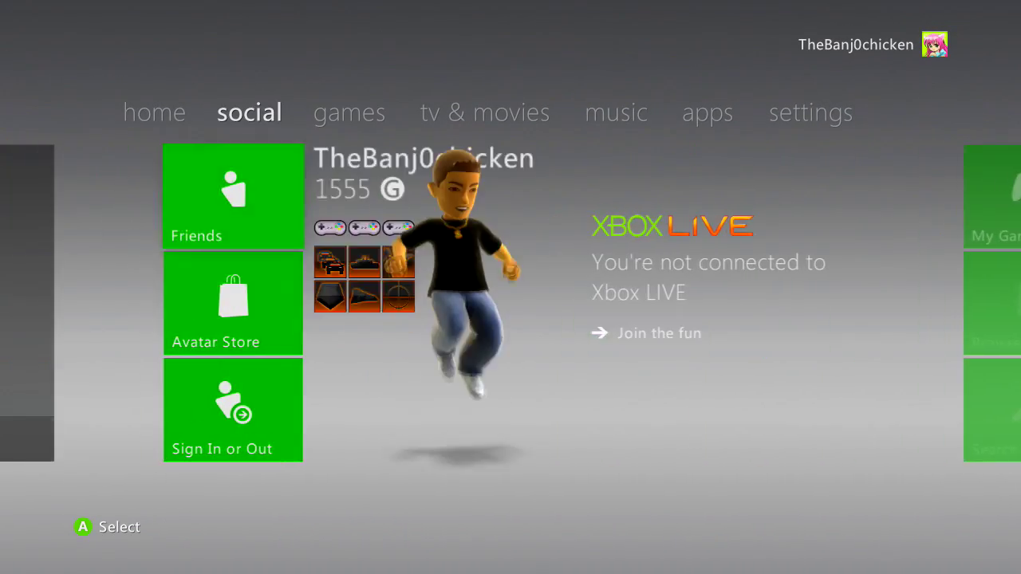
key(Left)
key(Left)
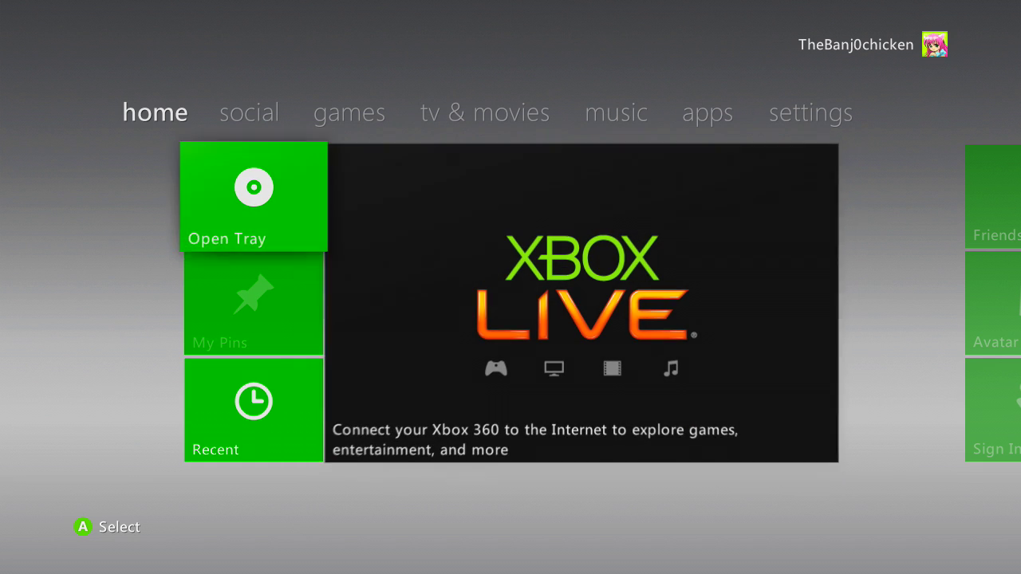
key(Down)
key(Up)
key(Right)
key(Left)
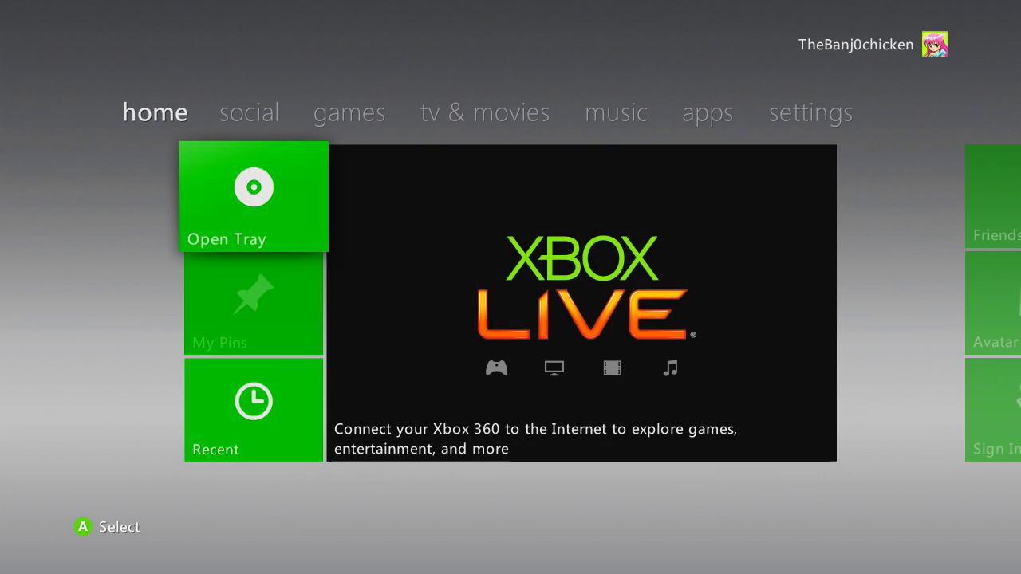
key(Right)
key(Right)
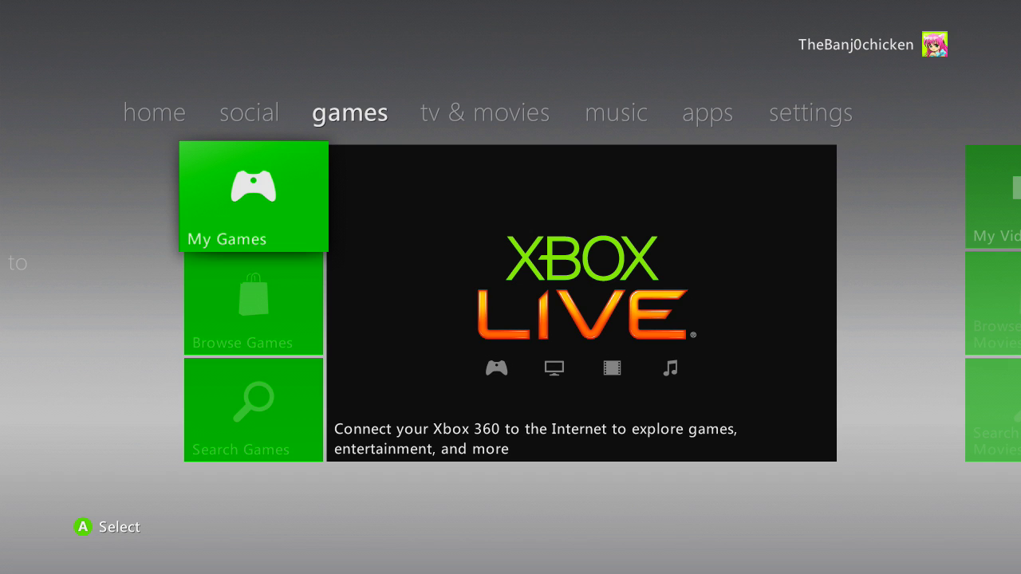
key(Left)
key(Left)
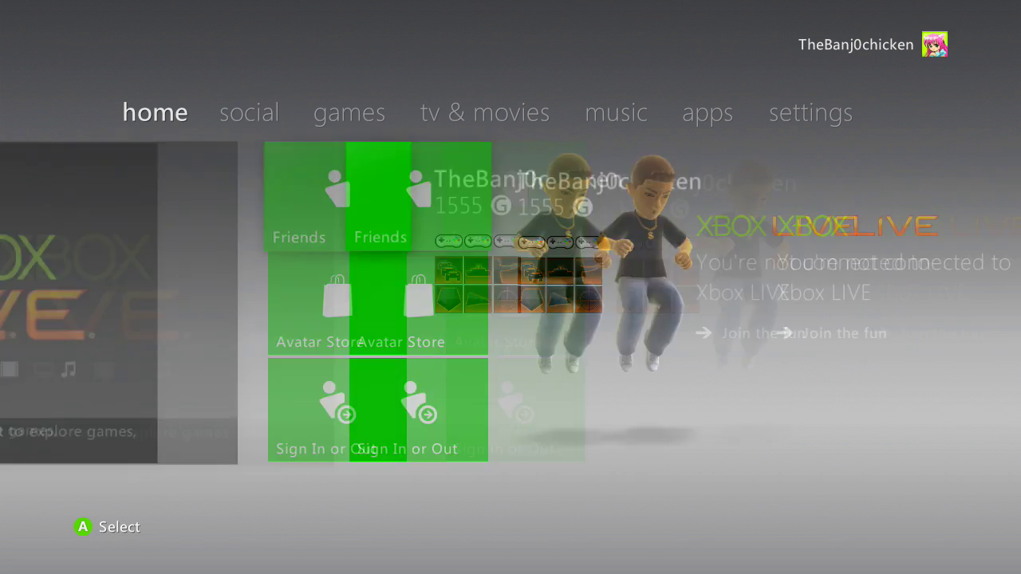
key(Left)
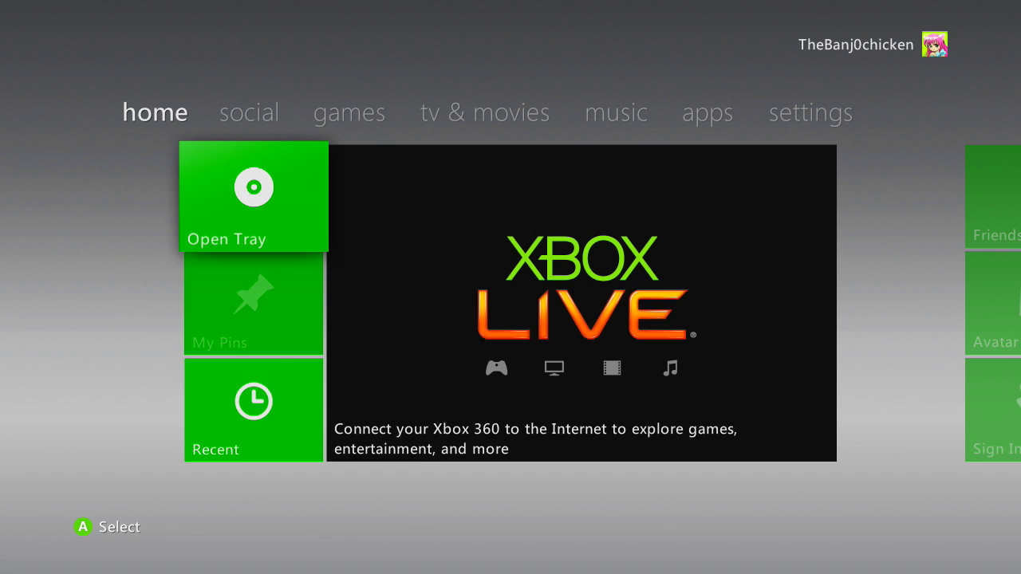
key(Page_Down)
key(Page_Up)
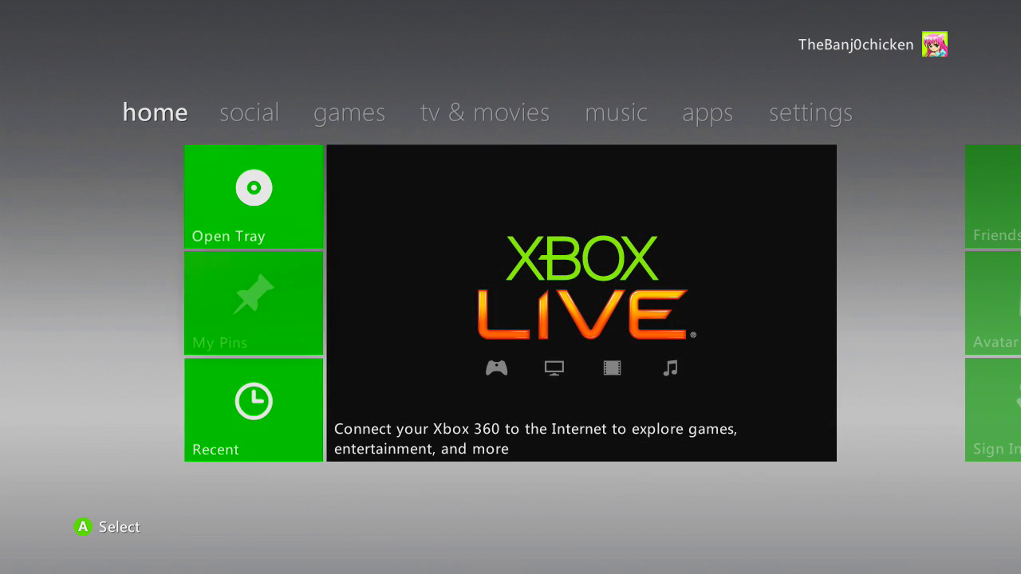
key(Right)
key(Left)
key(Up)
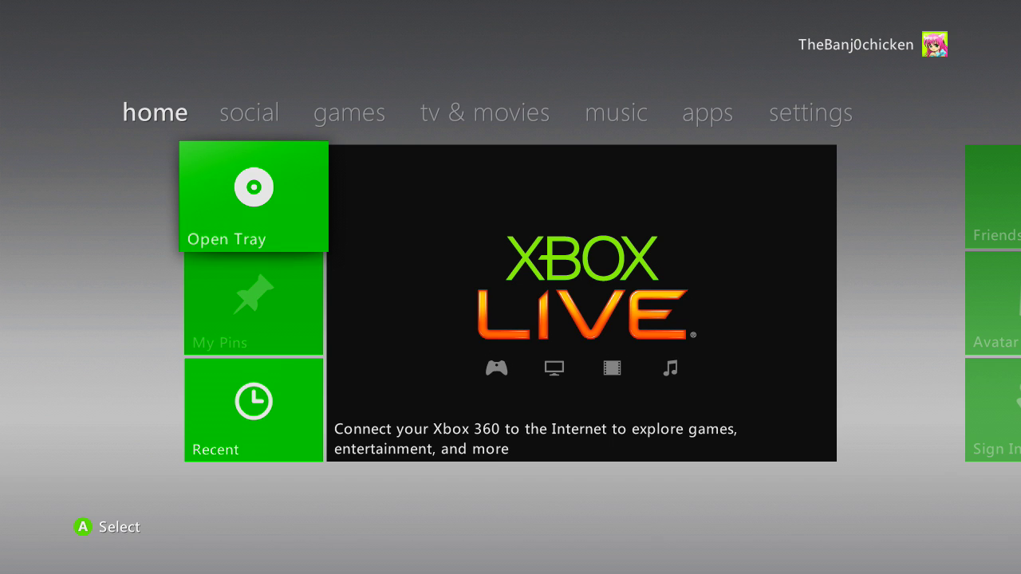
key(Right)
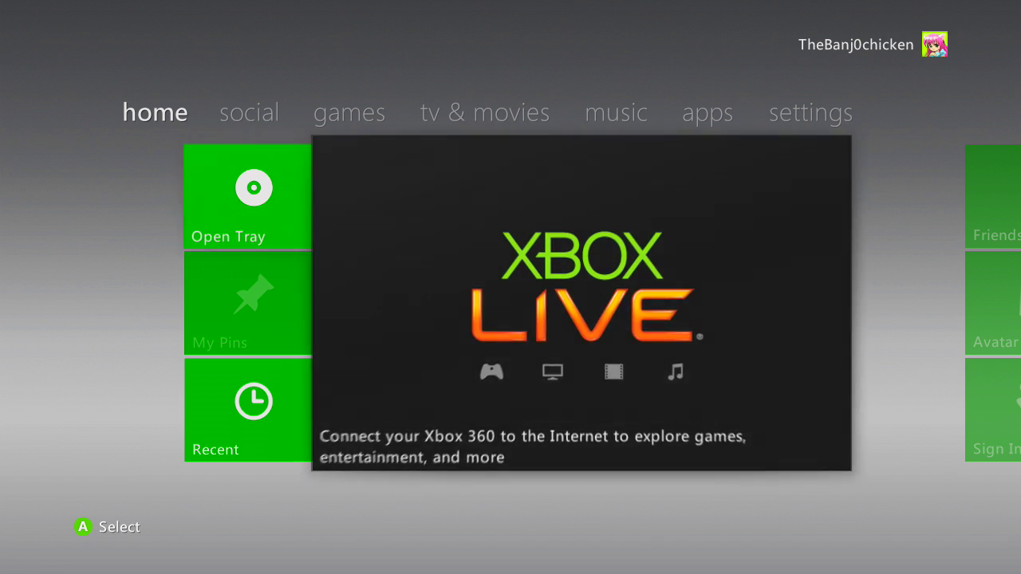
key(Left)
key(Down)
key(Up)
key(Right)
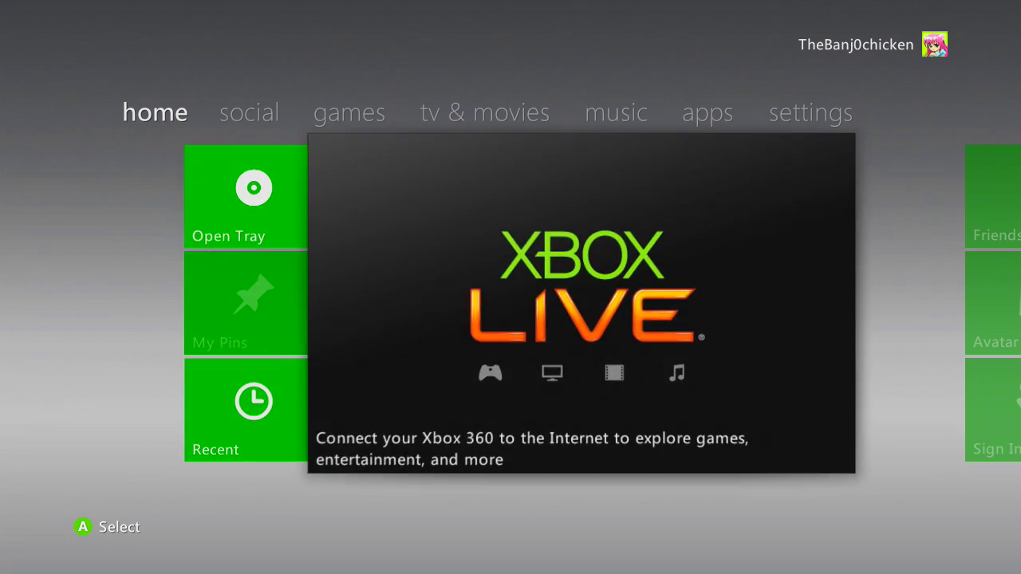
key(Page_Down)
key(Page_Up)
key(Page_Down)
key(Page_Down)
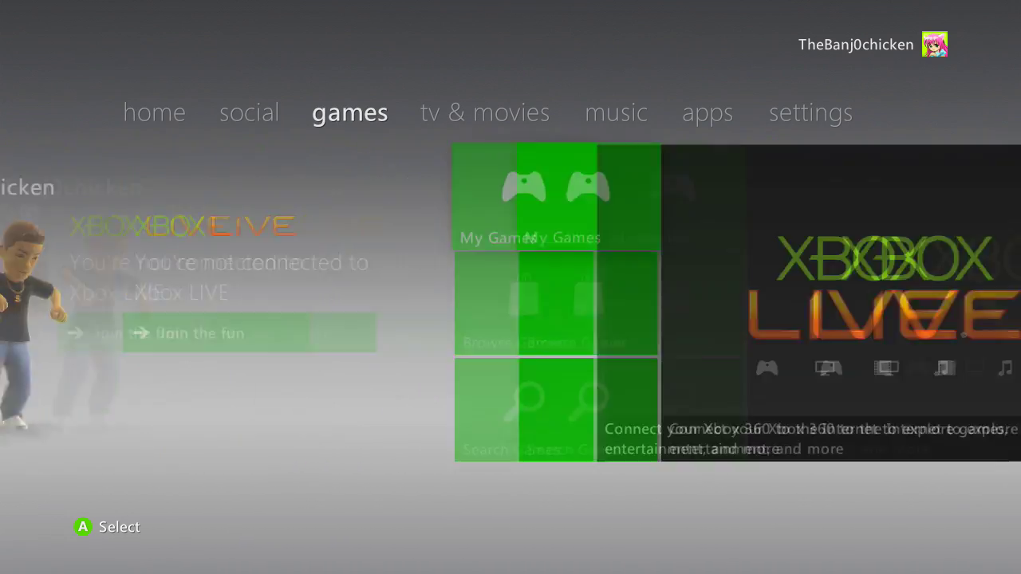
key(Right)
key(Left)
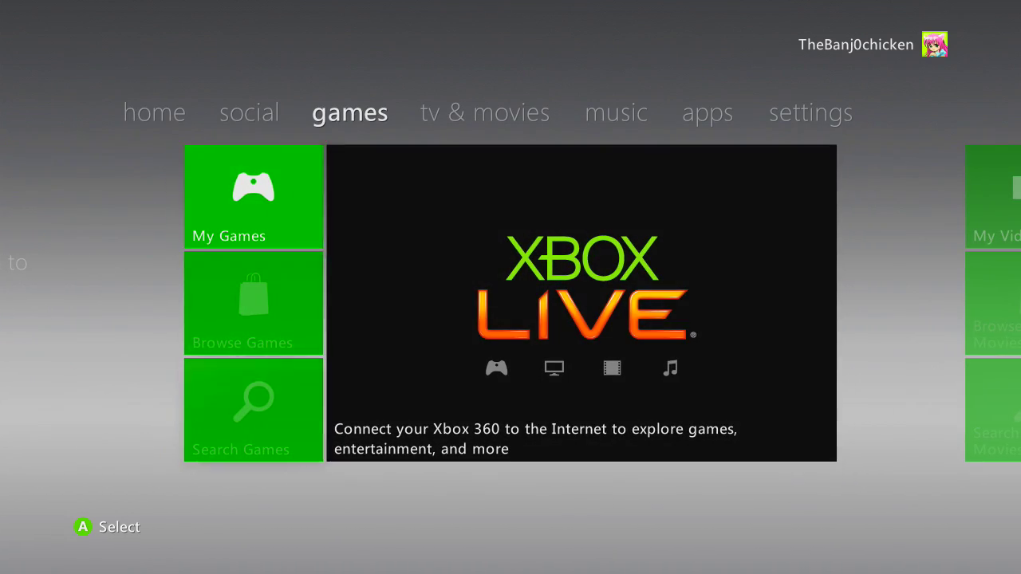
key(Right)
key(Left)
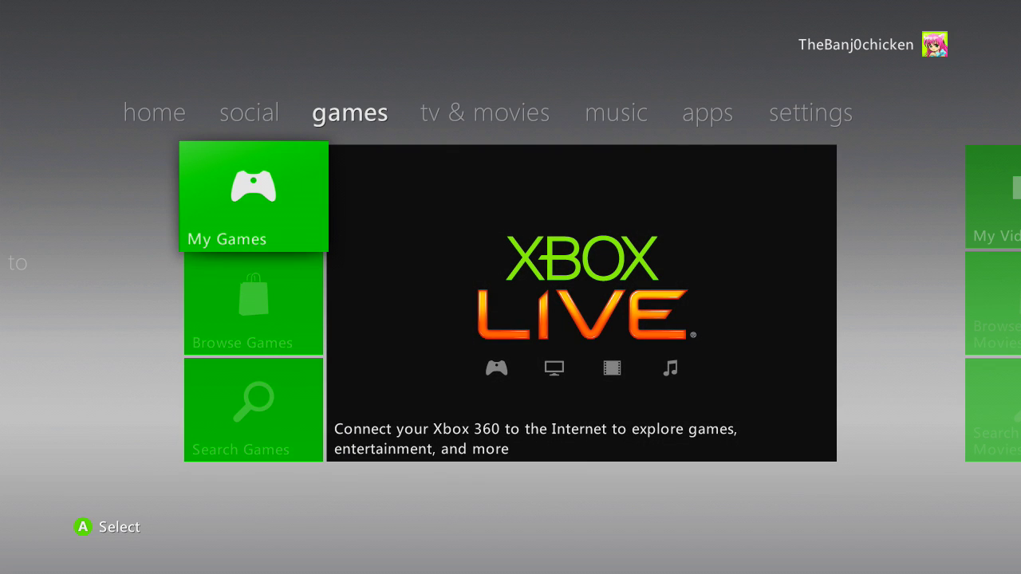